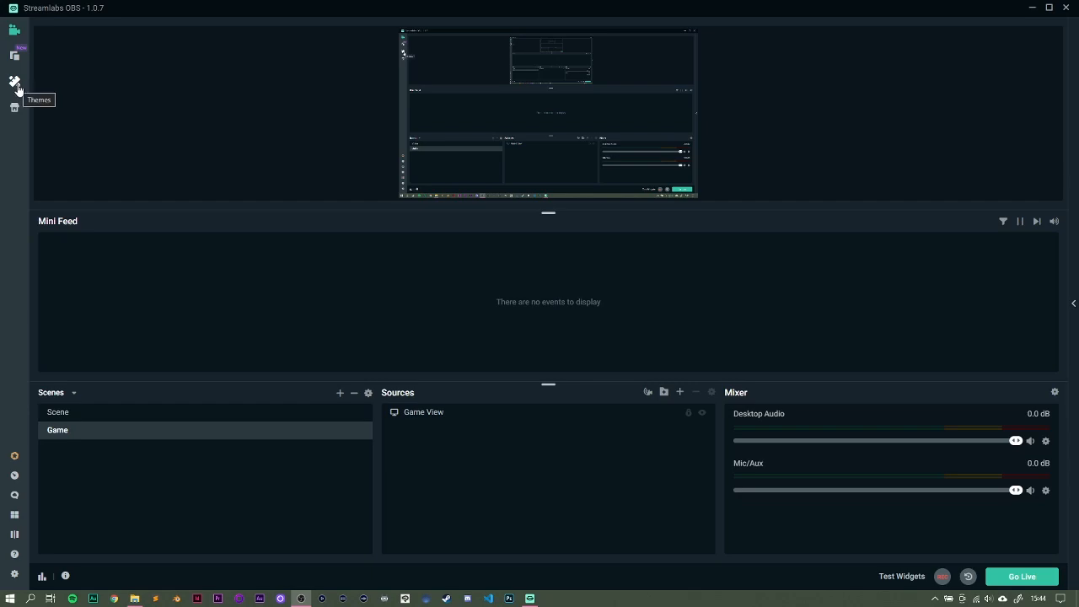
- Browse the scene themes library and open the Colorful by StreamSpell theme from the Just Added section
left_click(16, 85)
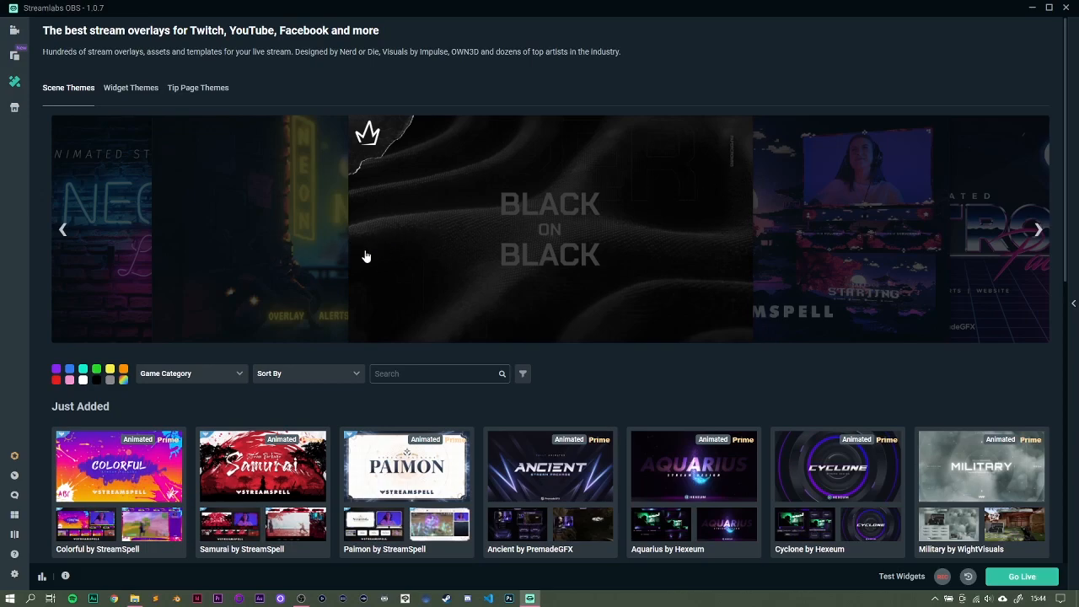
scroll(365, 255, "down", 3)
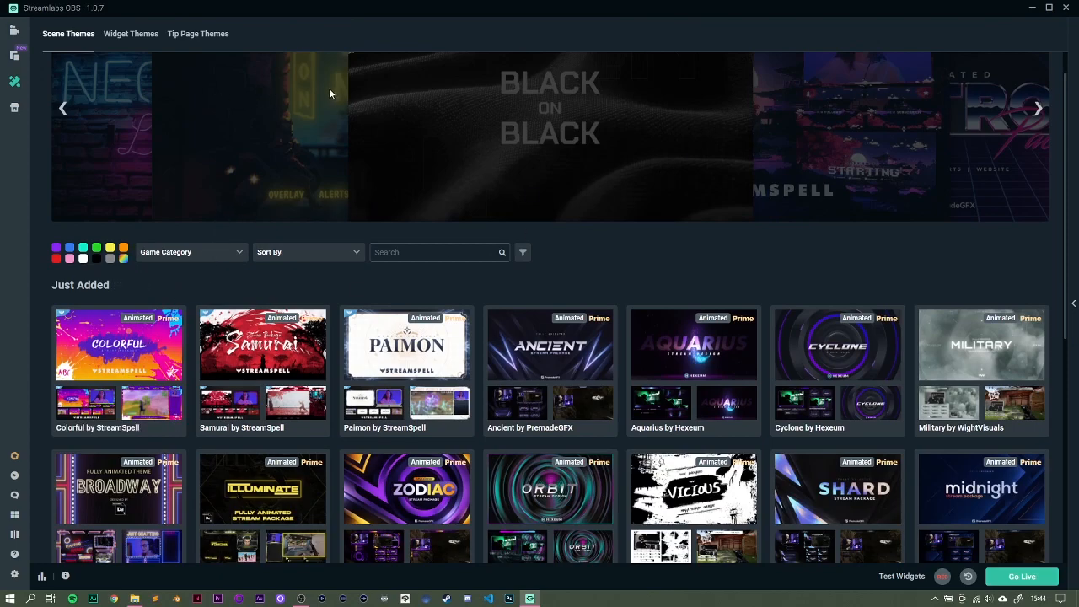
scroll(364, 286, "down", 3)
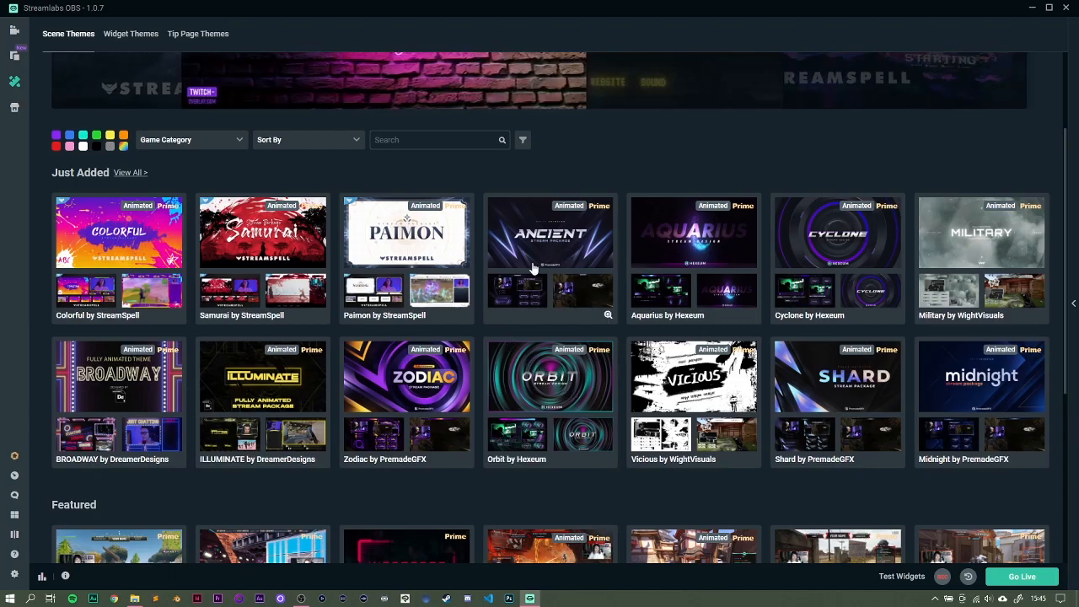
left_click(99, 247)
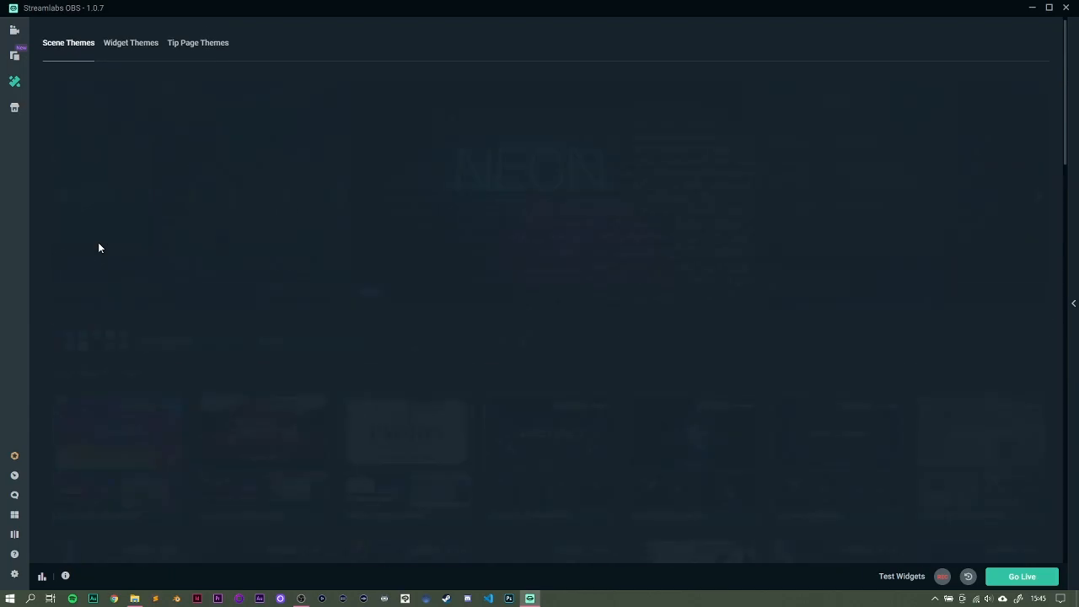
- Examine the Colorful theme's scene previews and its matching widget and website themes, and return to the theme listing
scroll(460, 263, "down", 4)
scroll(461, 263, "up", 1)
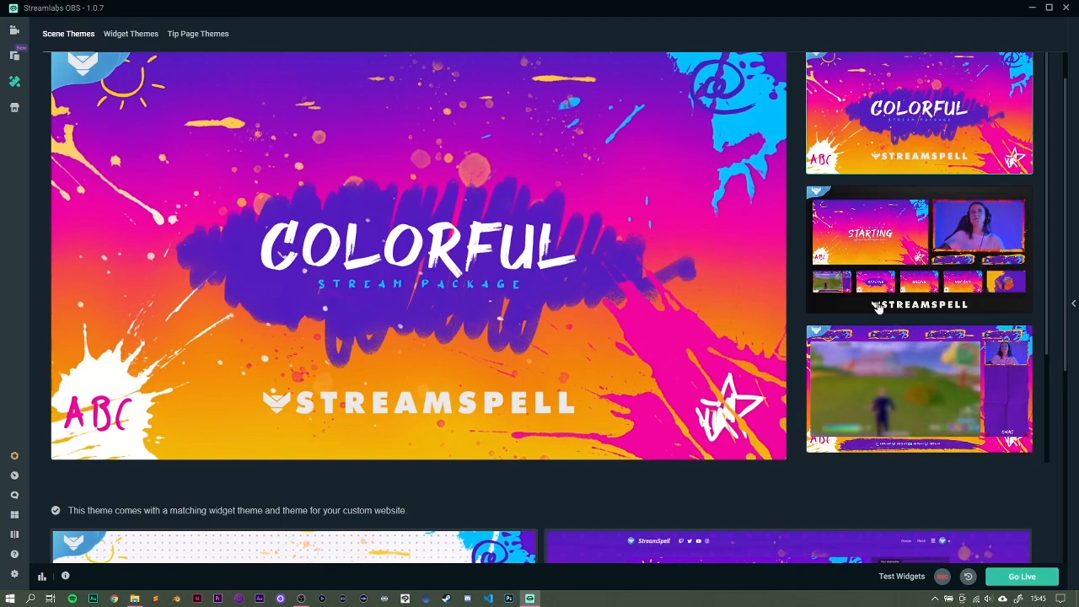
scroll(867, 379, "down", 3)
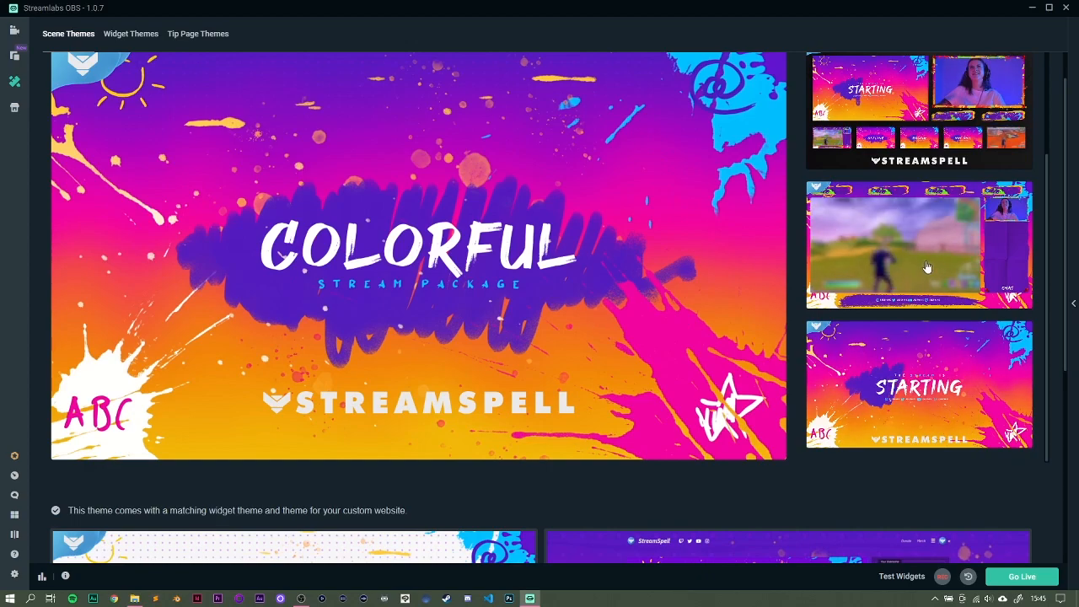
scroll(665, 318, "up", 2)
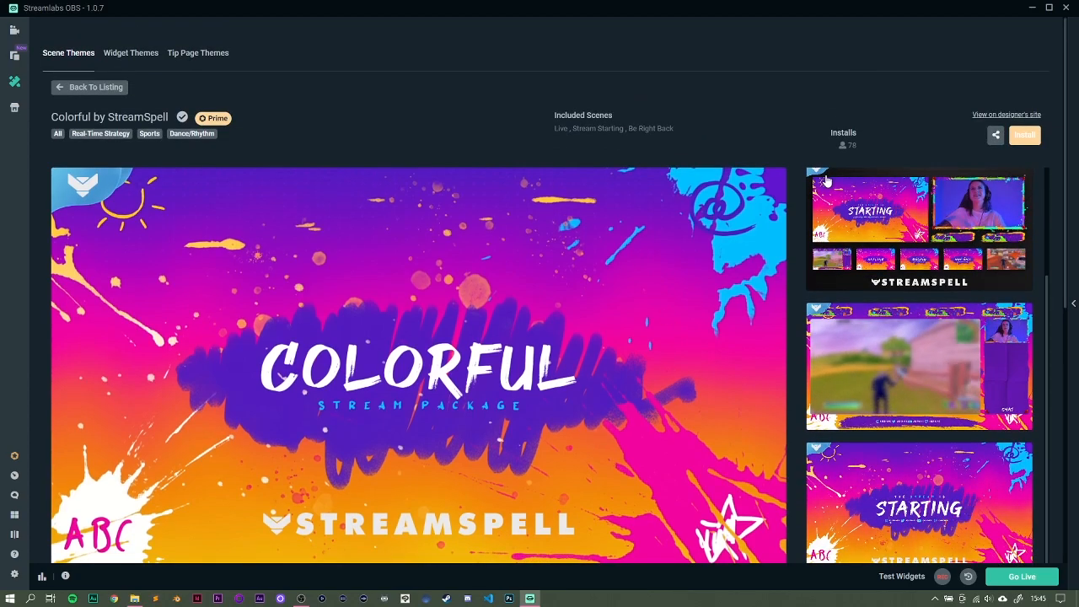
scroll(570, 111, "down", 1)
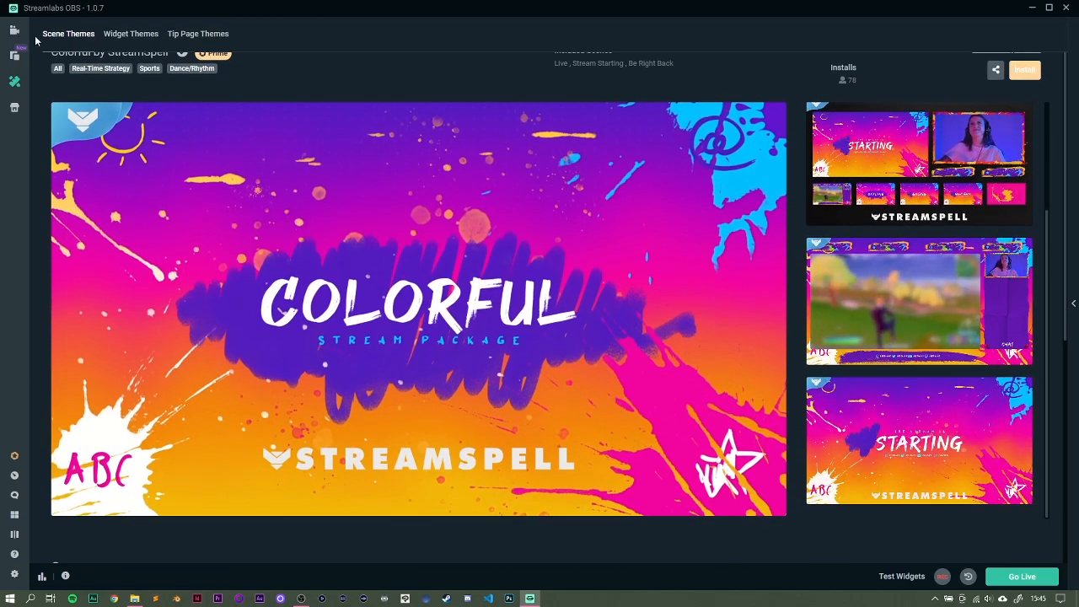
scroll(570, 110, "up", 1)
scroll(215, 266, "down", 4)
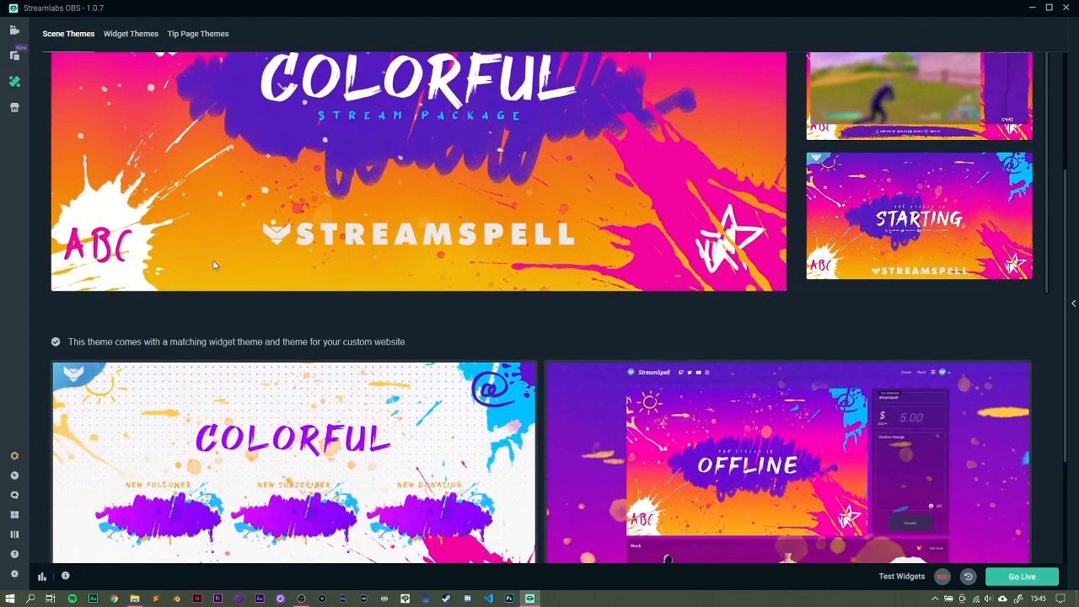
scroll(215, 268, "down", 3)
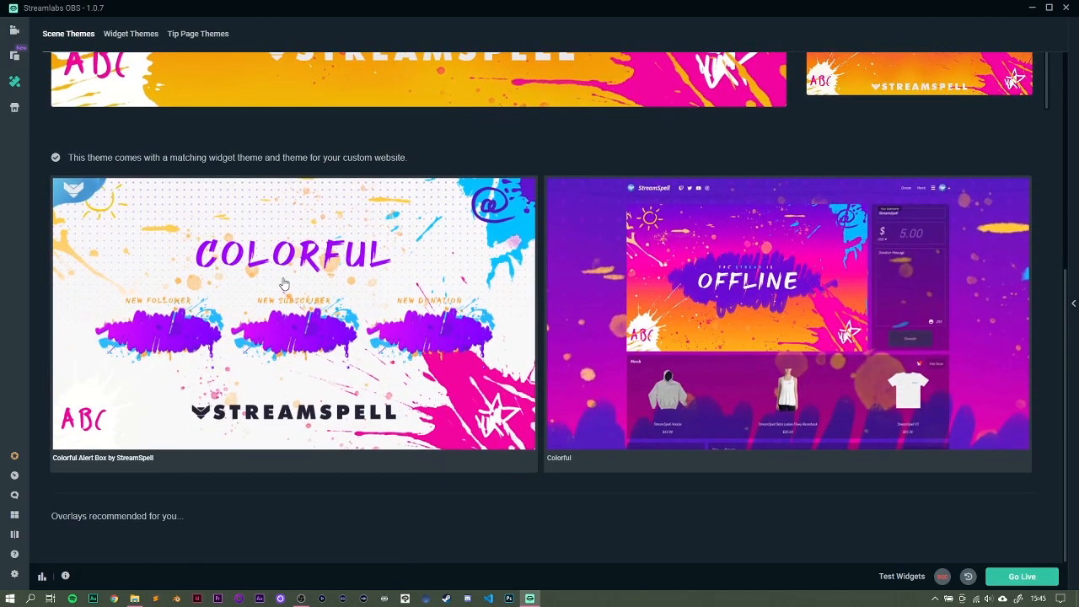
scroll(278, 279, "up", 7)
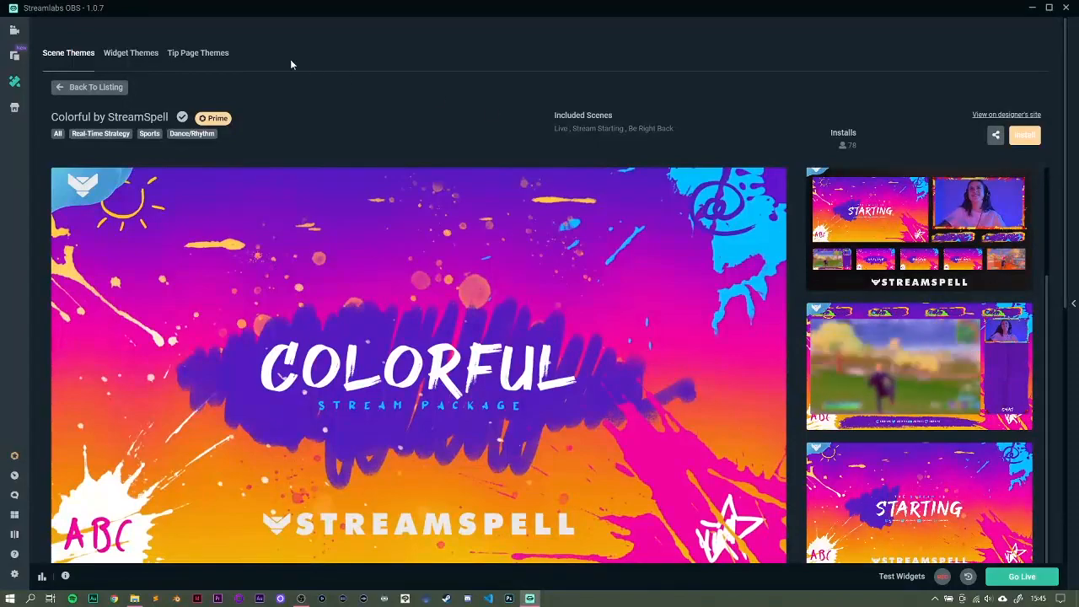
left_click(90, 87)
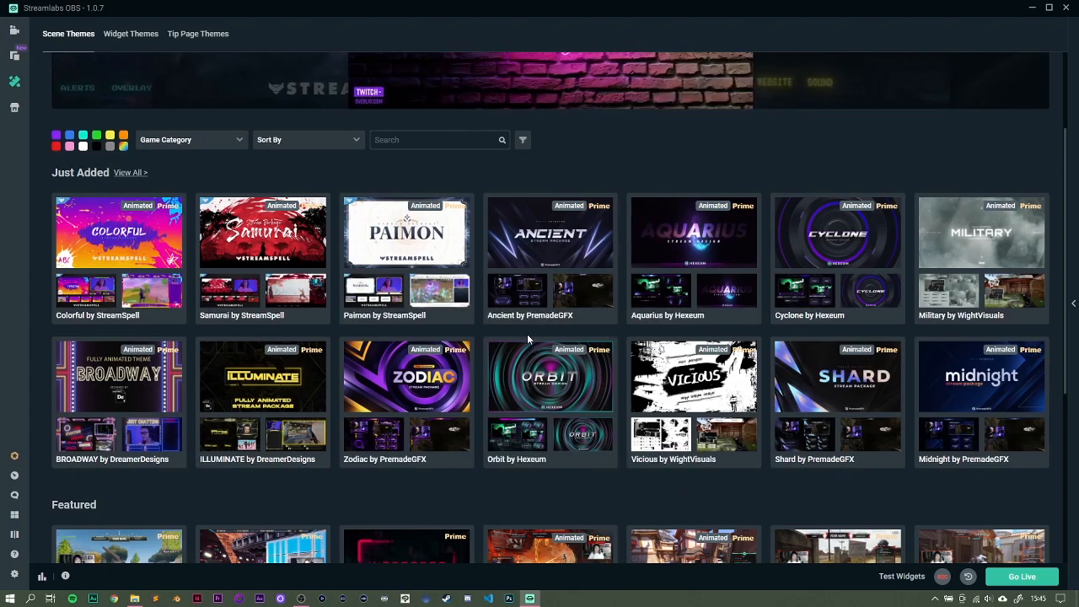
- Look through the Just Added, Featured and Most Popular scene themes, and return to the editor
scroll(525, 274, "up", 3)
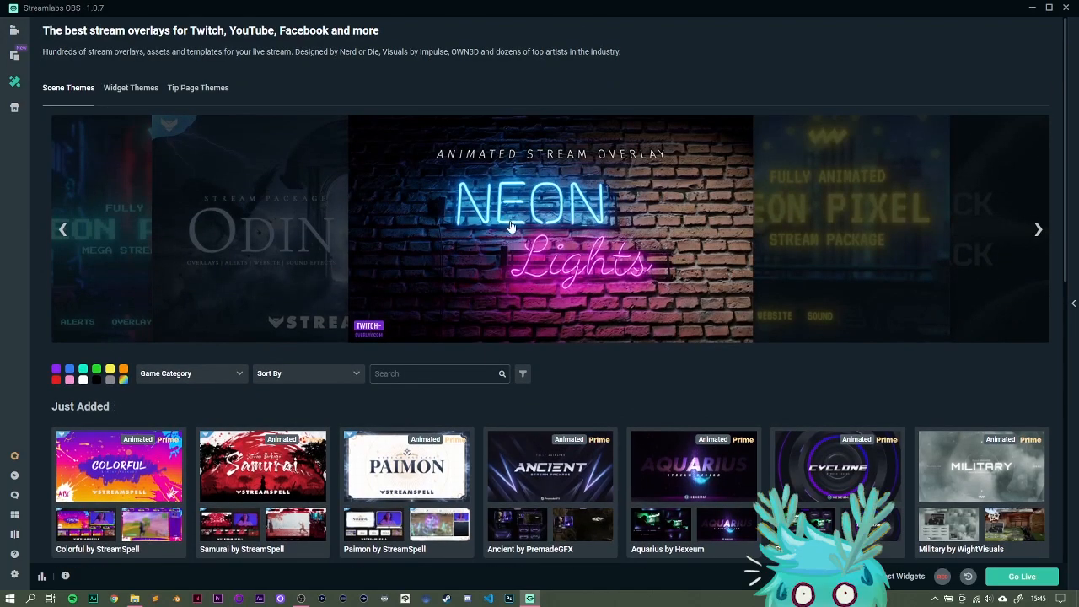
scroll(504, 181, "down", 3)
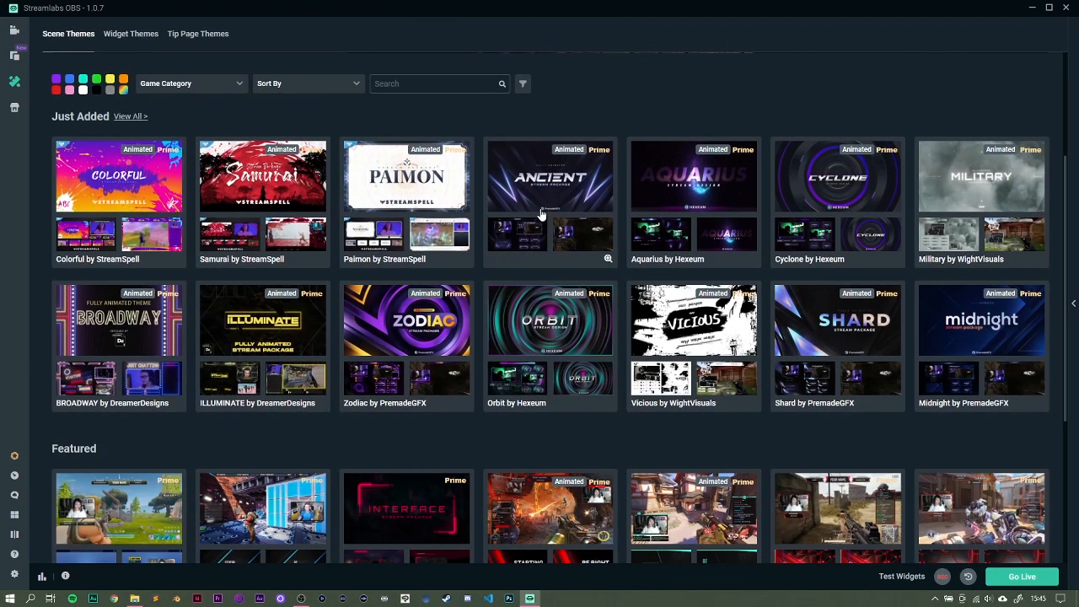
scroll(470, 253, "down", 3)
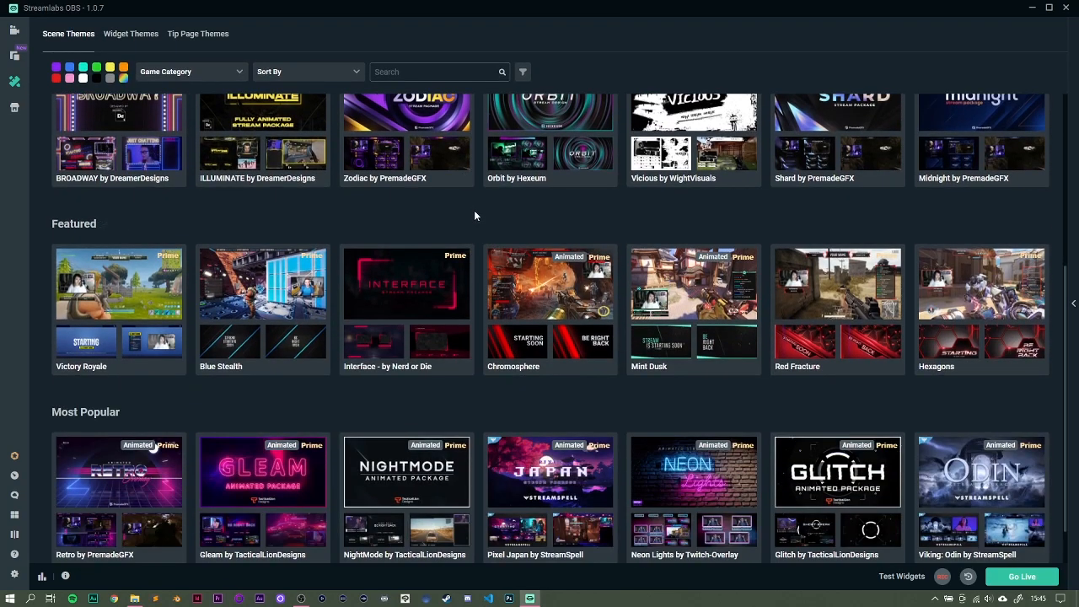
scroll(476, 220, "down", 1)
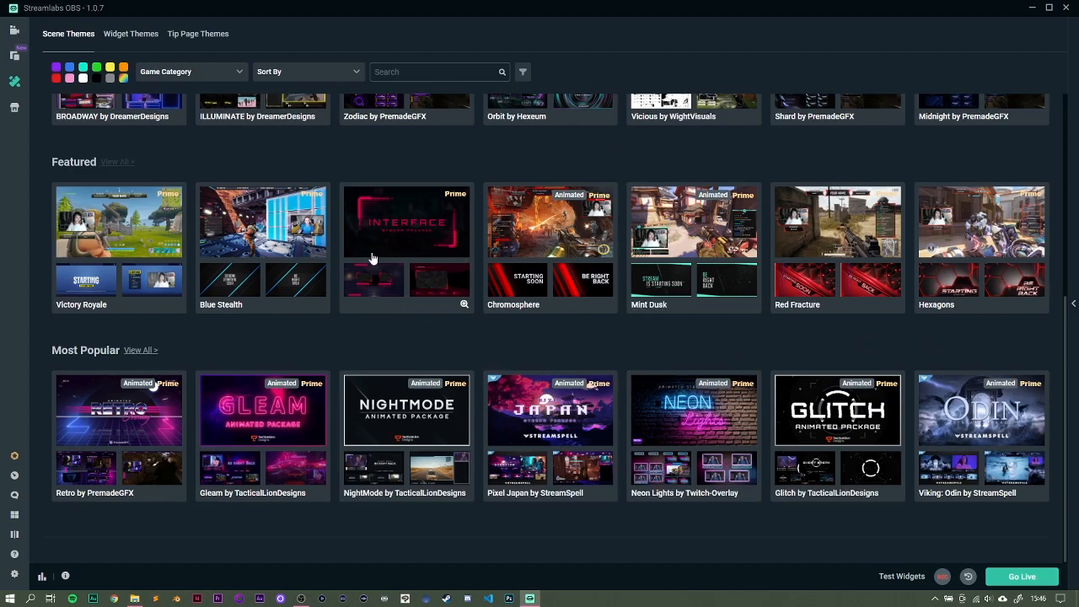
scroll(440, 270, "up", 1)
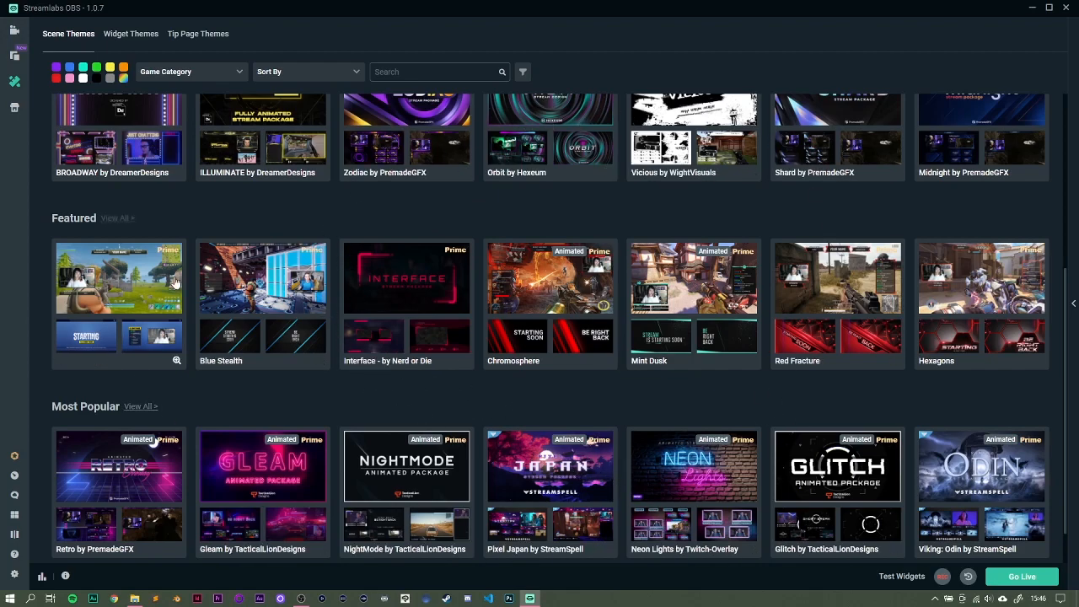
scroll(595, 261, "up", 8)
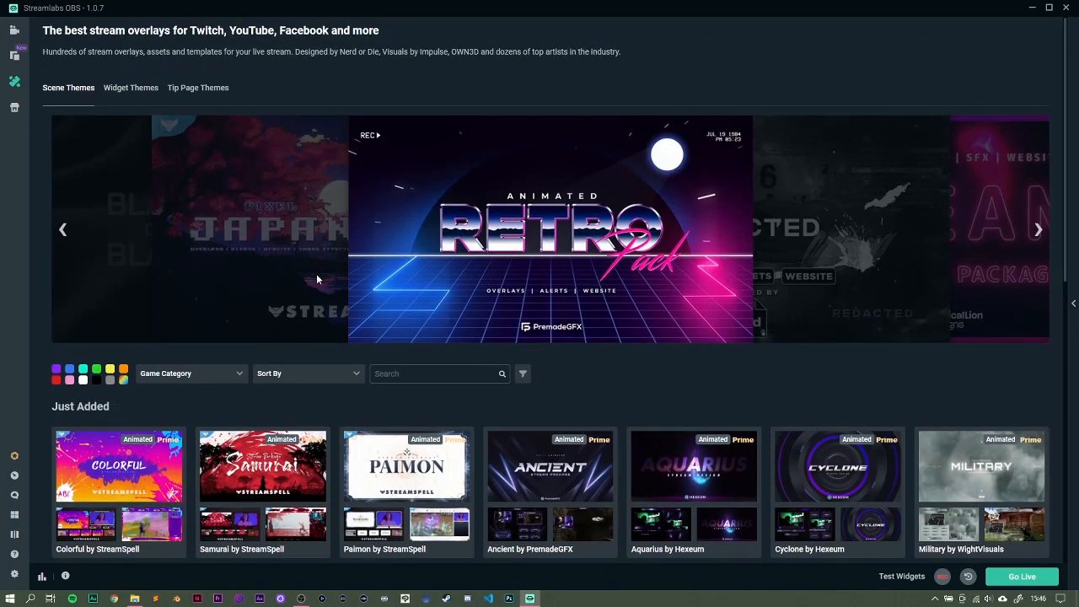
left_click(15, 30)
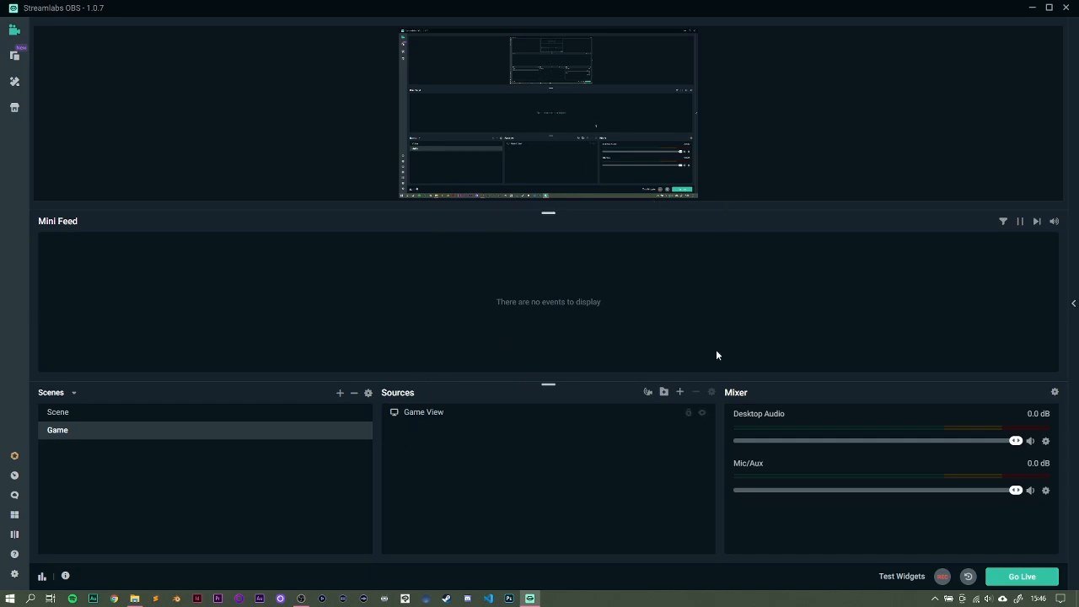
- Add a new Image source named Overlay to the Game scene
mouse_move(732, 402)
left_click(681, 393)
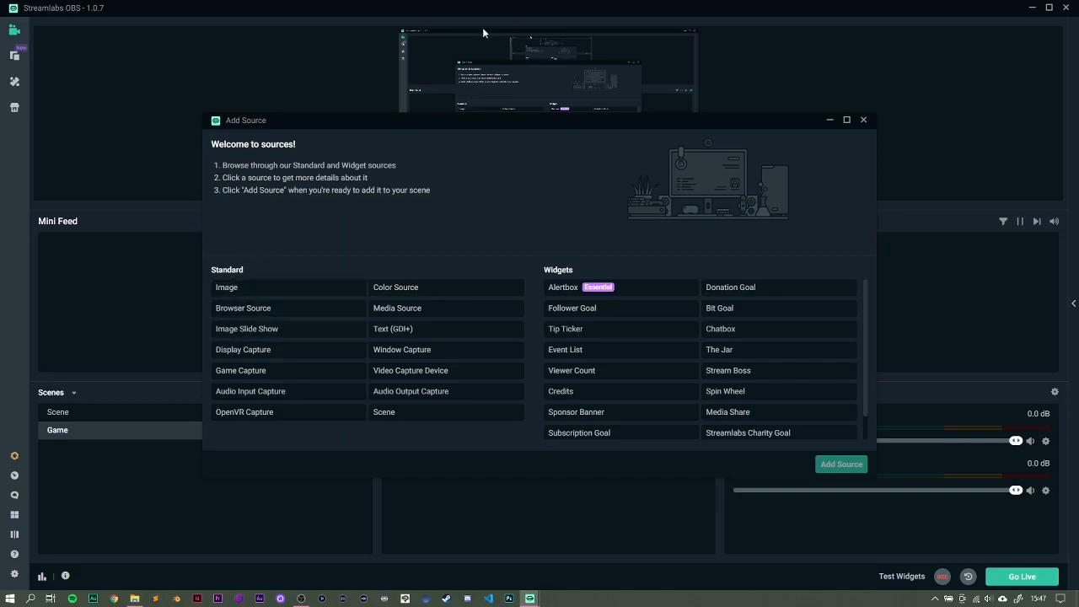
left_click(270, 289)
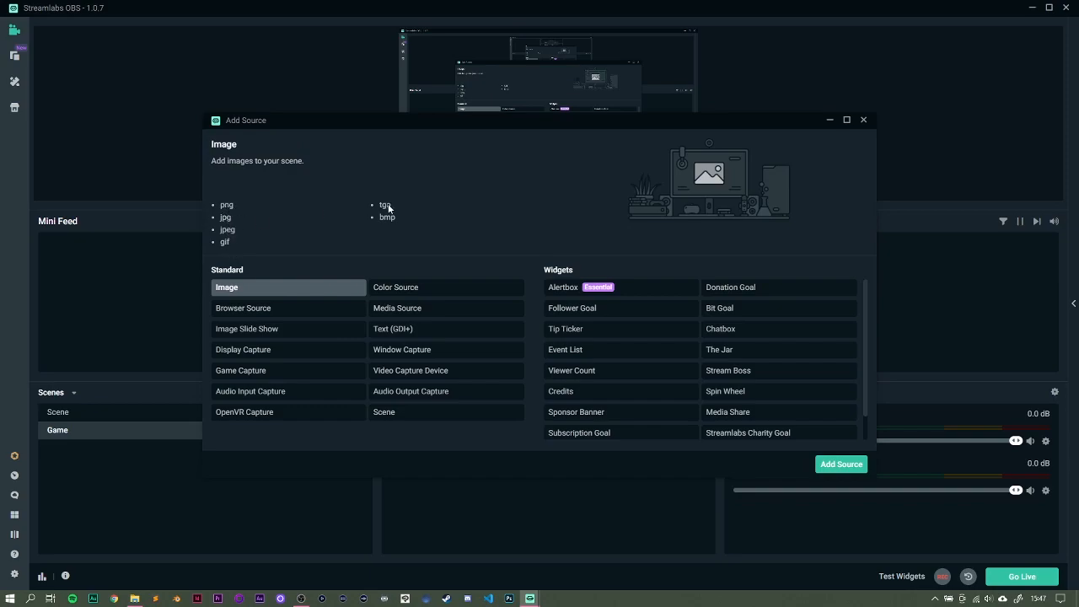
left_click(854, 469)
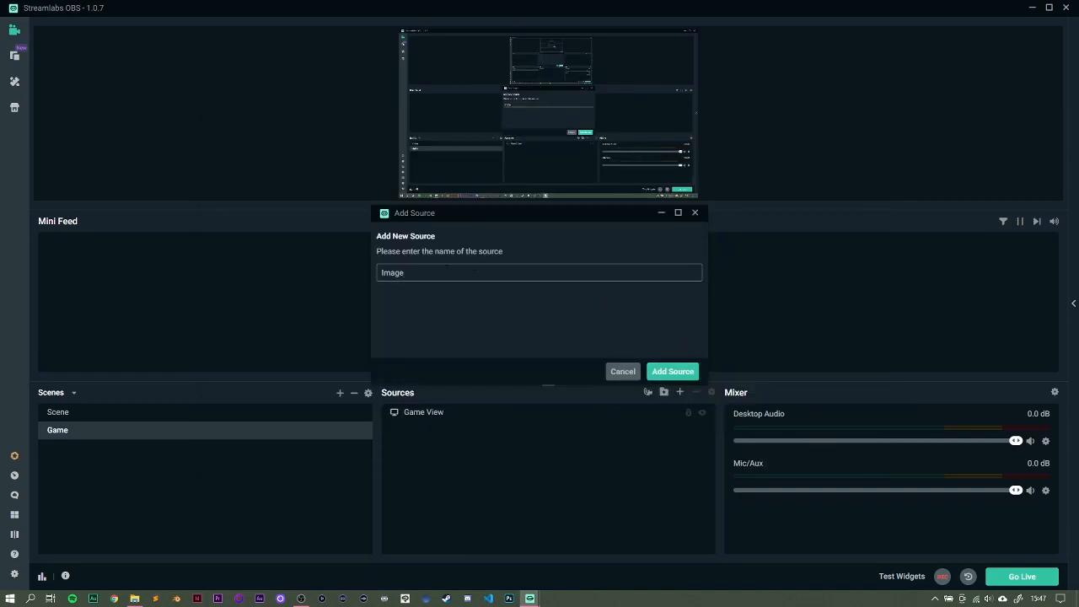
key("BackSpace")
key("BackSpace")
key("BackSpace")
key("BackSpace")
key("BackSpace")
type("Overlay")
left_click(671, 372)
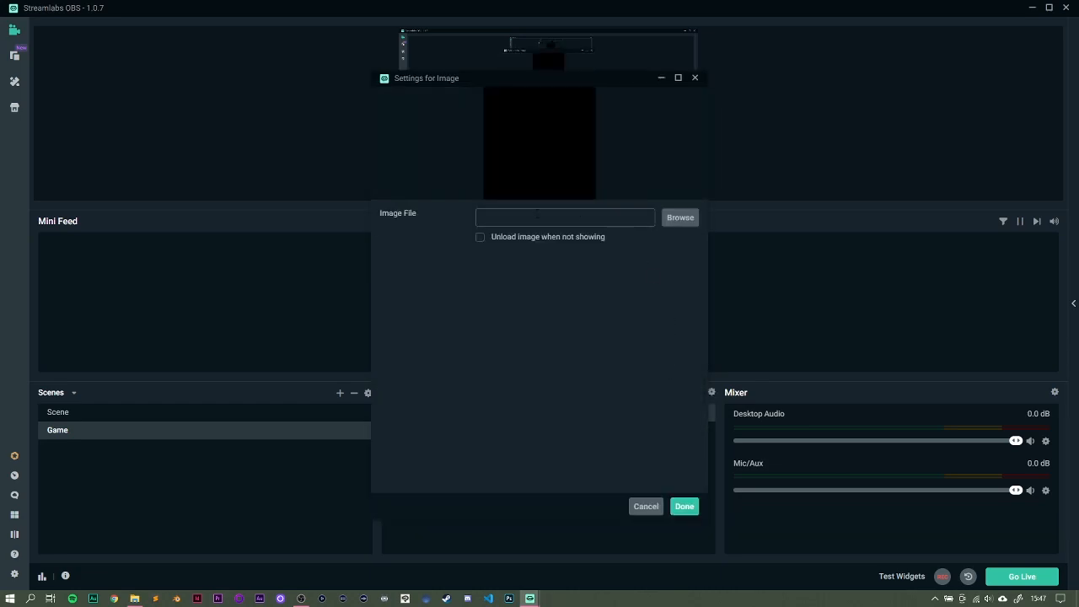
- Use Border.png from the SJ stuff folder as the Overlay source's image file and accept its settings
left_click(680, 218)
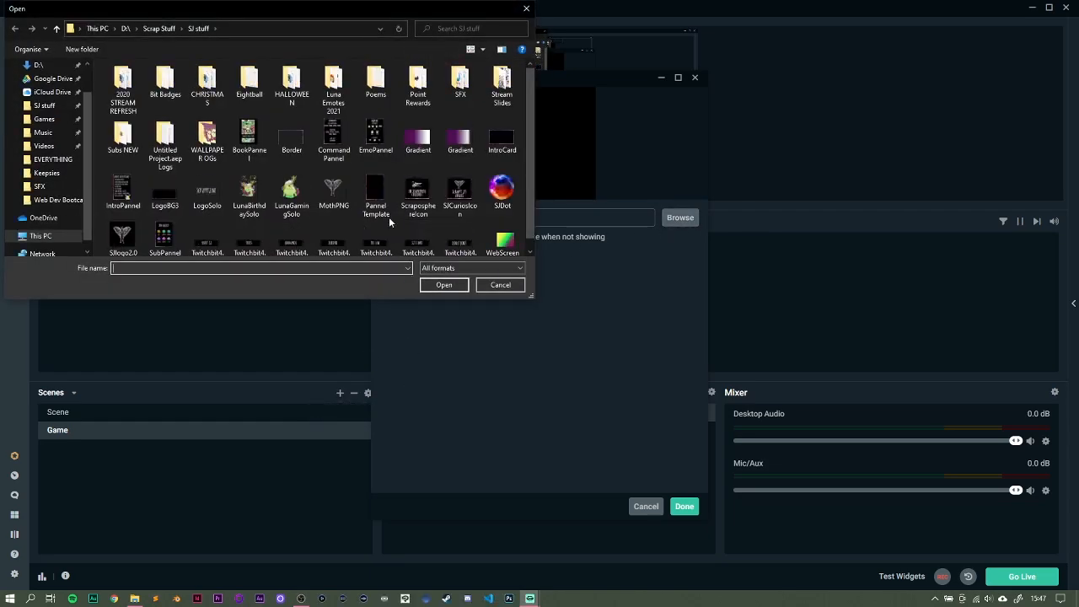
left_click(284, 148)
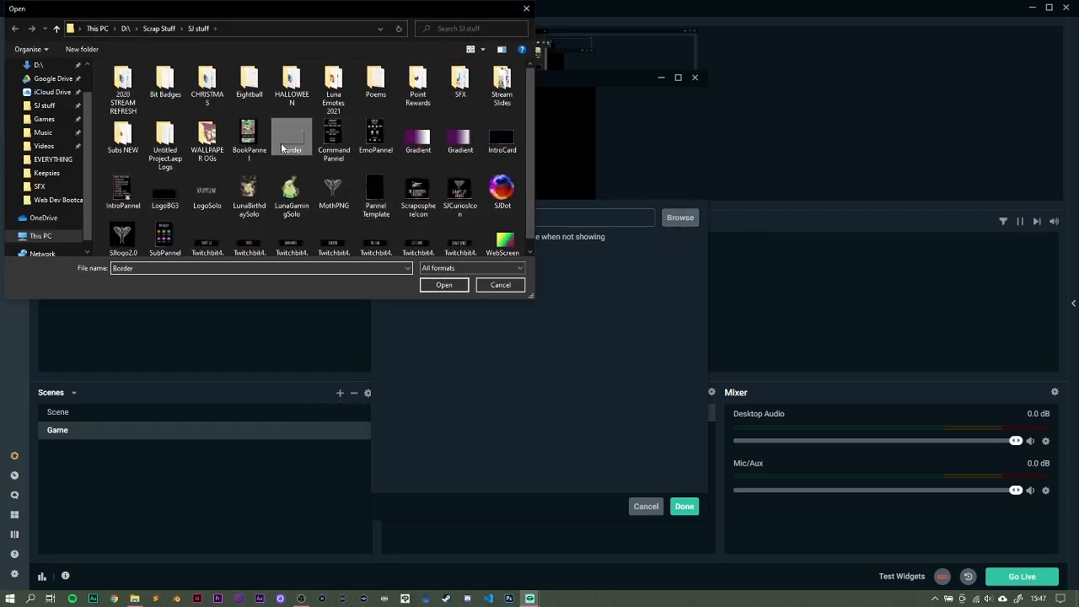
left_click(451, 286)
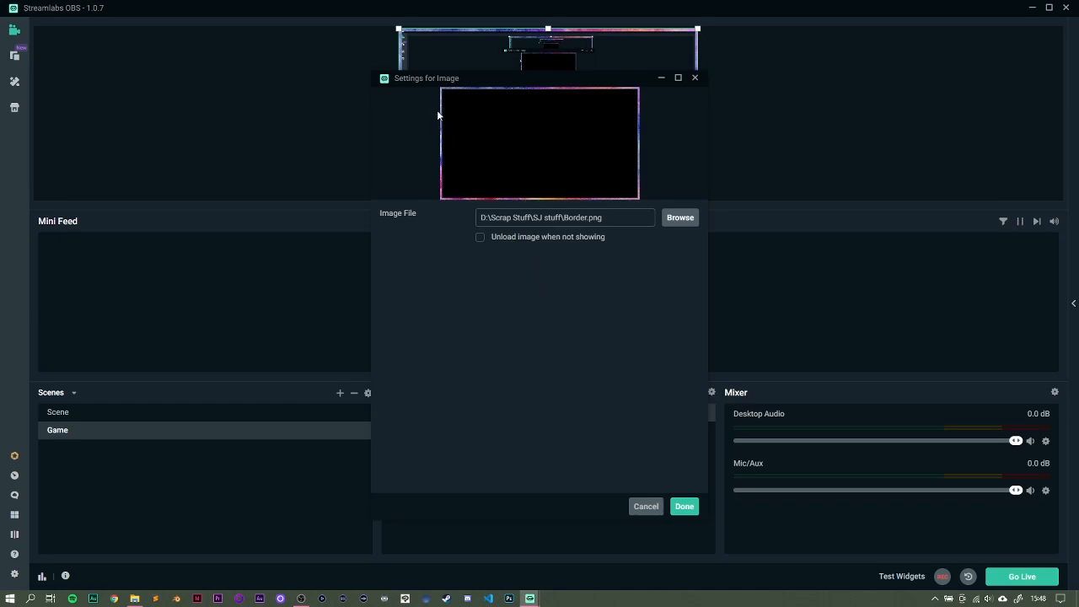
left_click_drag(579, 78, 253, 113)
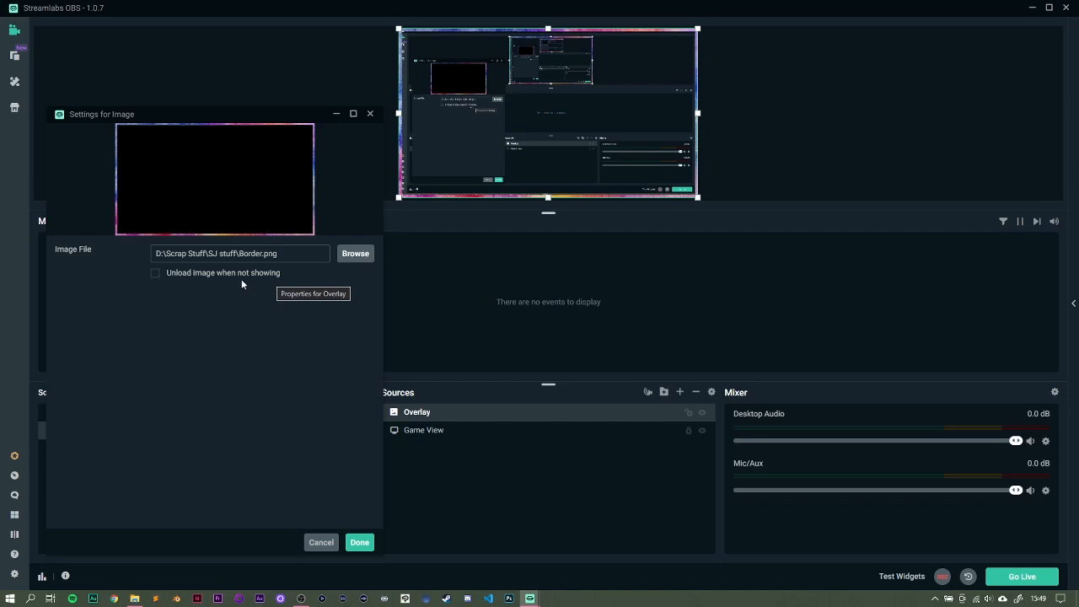
left_click(359, 542)
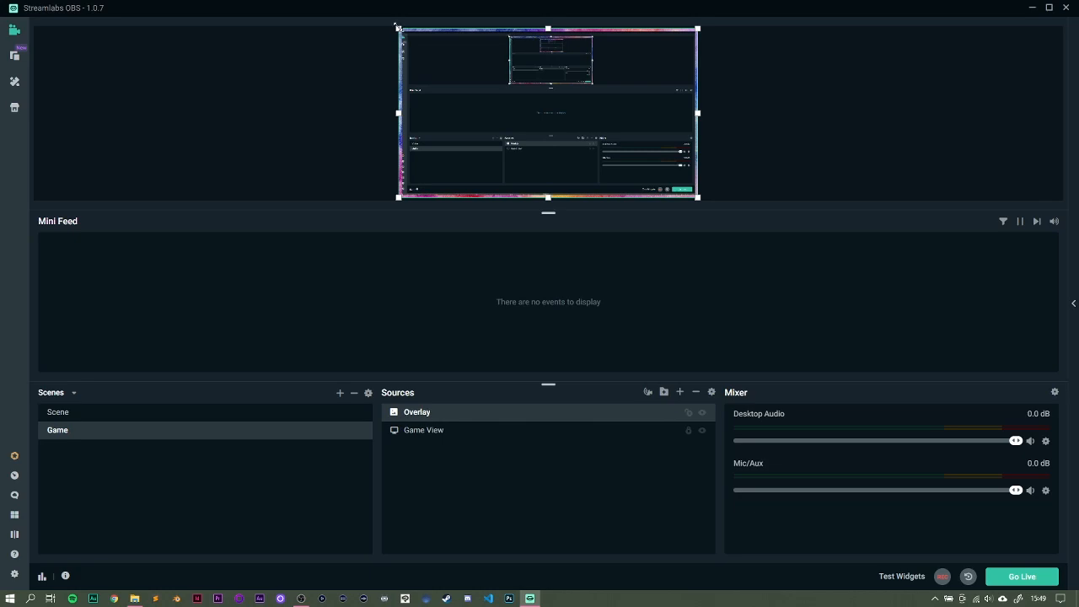
- Try shrinking and repositioning the Overlay border in the preview, and undo these transform changes
left_click_drag(396, 26, 507, 91)
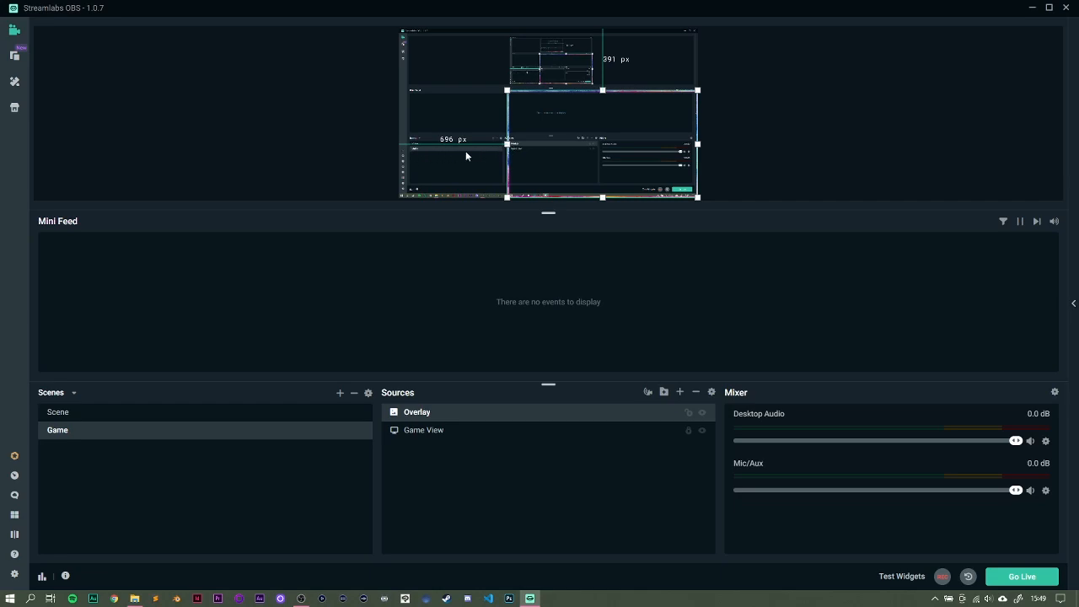
left_click_drag(507, 144, 462, 144)
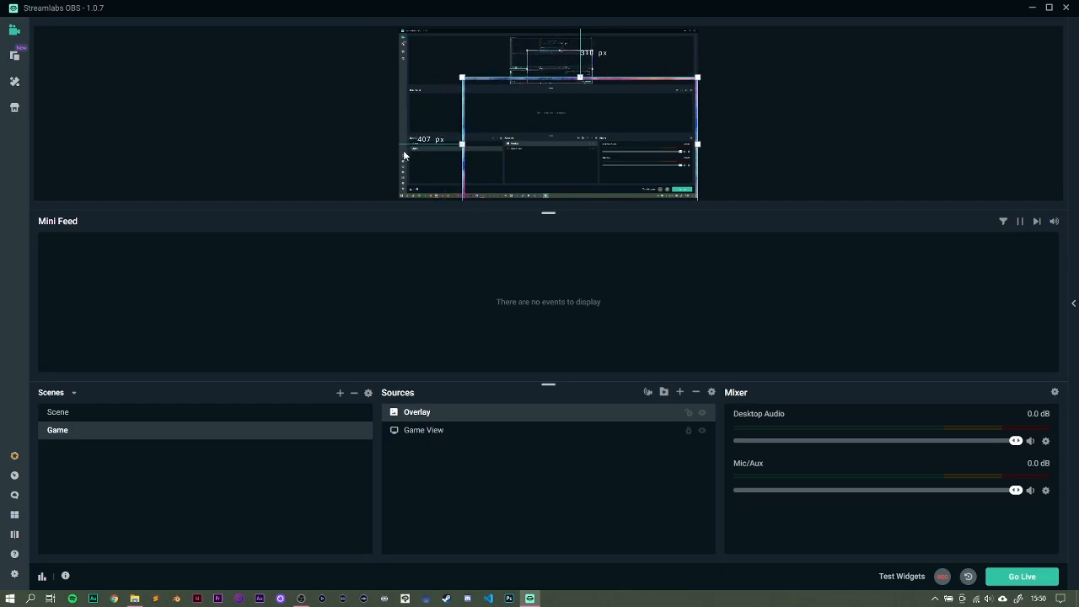
left_click_drag(465, 78, 486, 48)
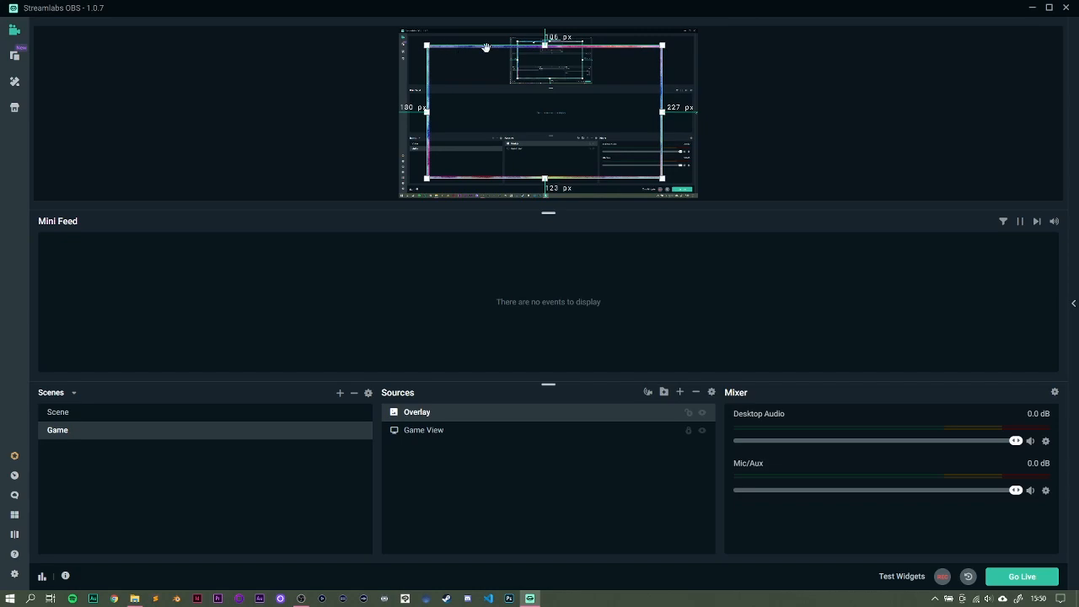
key("ctrl+z")
key("ctrl+z")
key("ctrl+z")
key("ctrl+z")
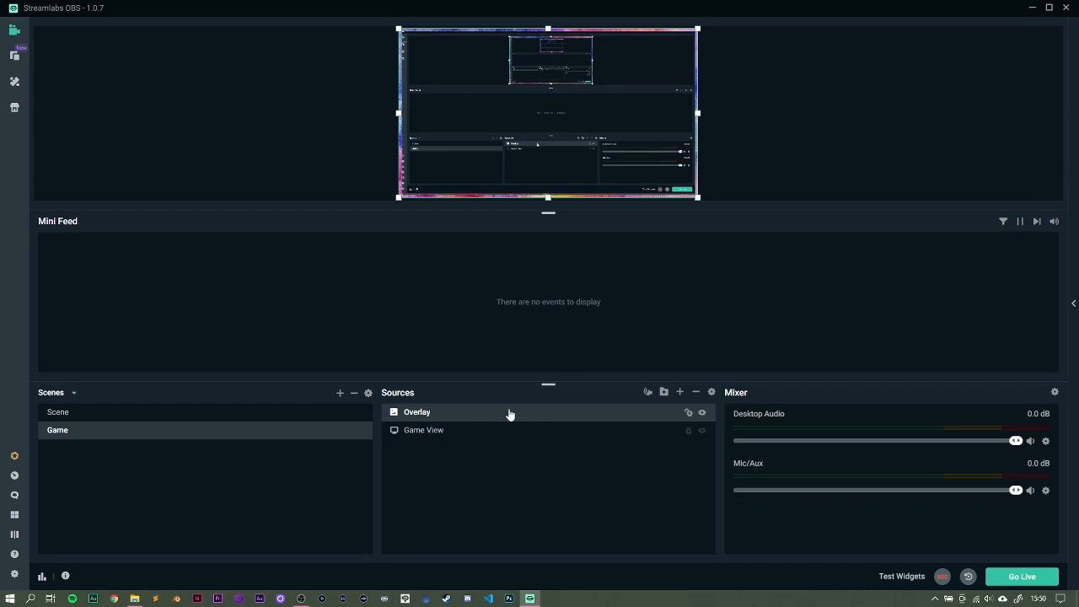
- Lock the Overlay source against edits in the preview, test the lock on the canvas, and reselect the source
left_click(688, 413)
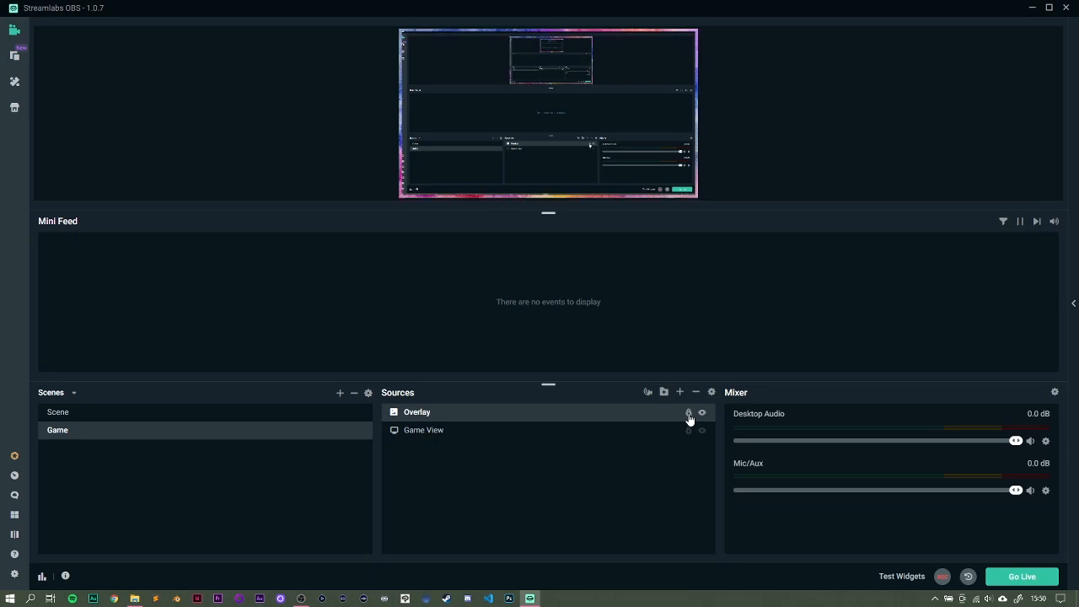
left_click(511, 113)
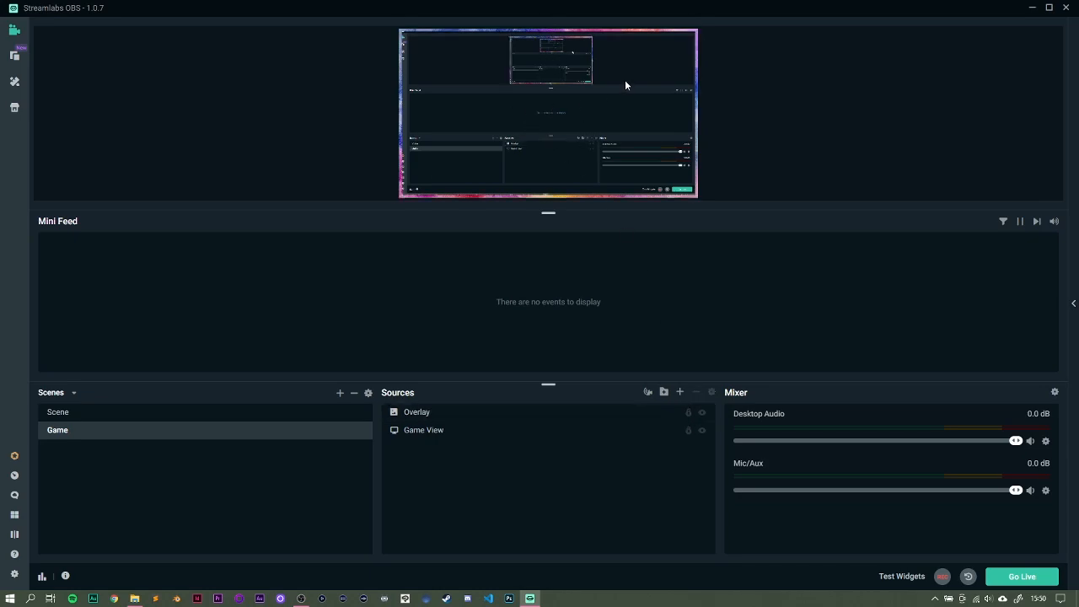
left_click(475, 414)
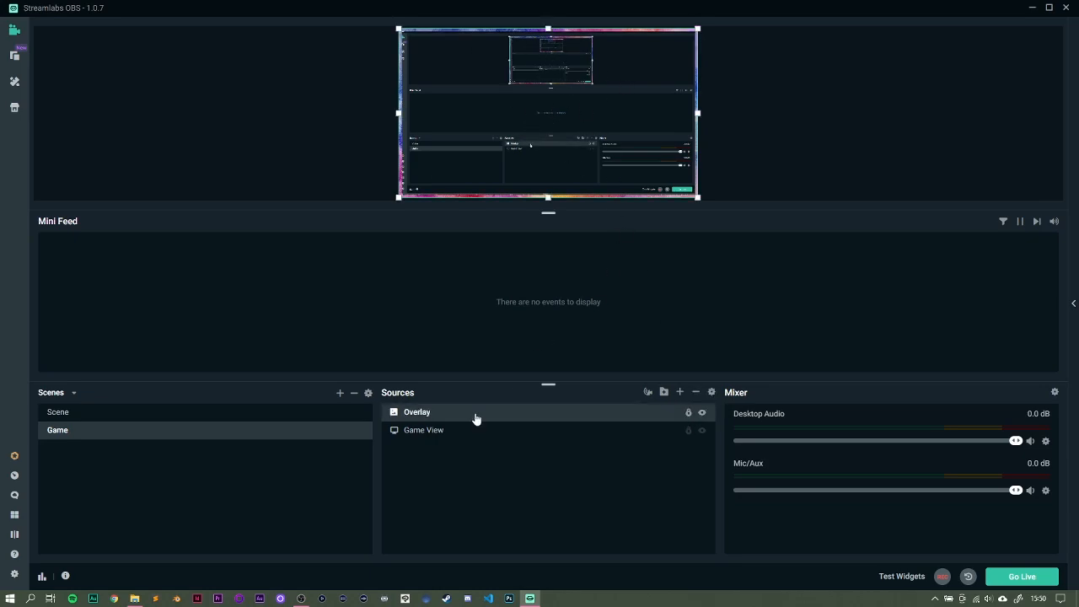
- Hide the Overlay source, show it again, and deselect it
left_click(483, 76)
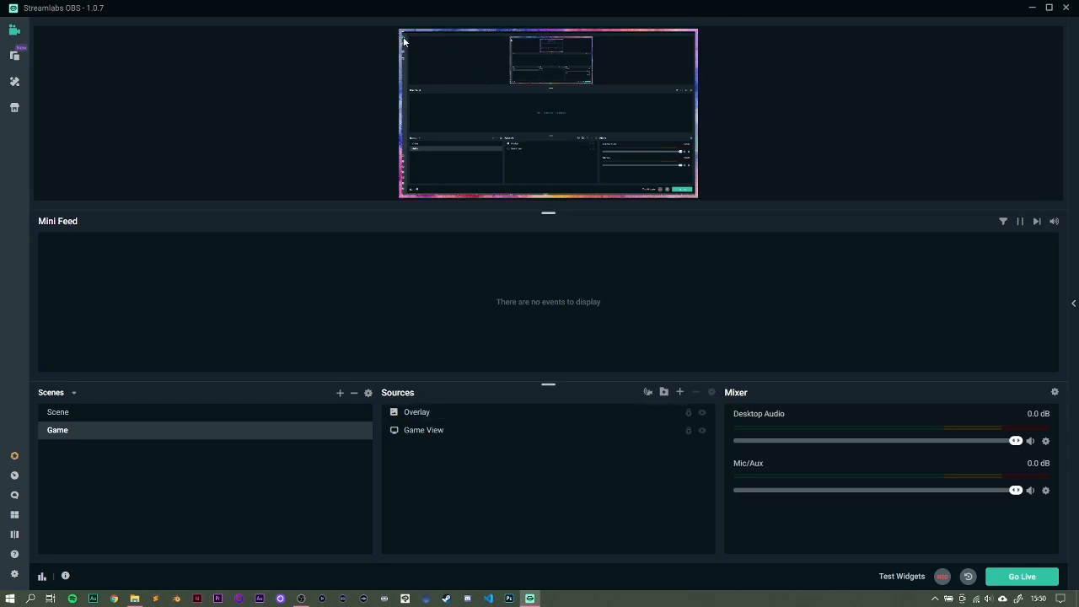
left_click(703, 418)
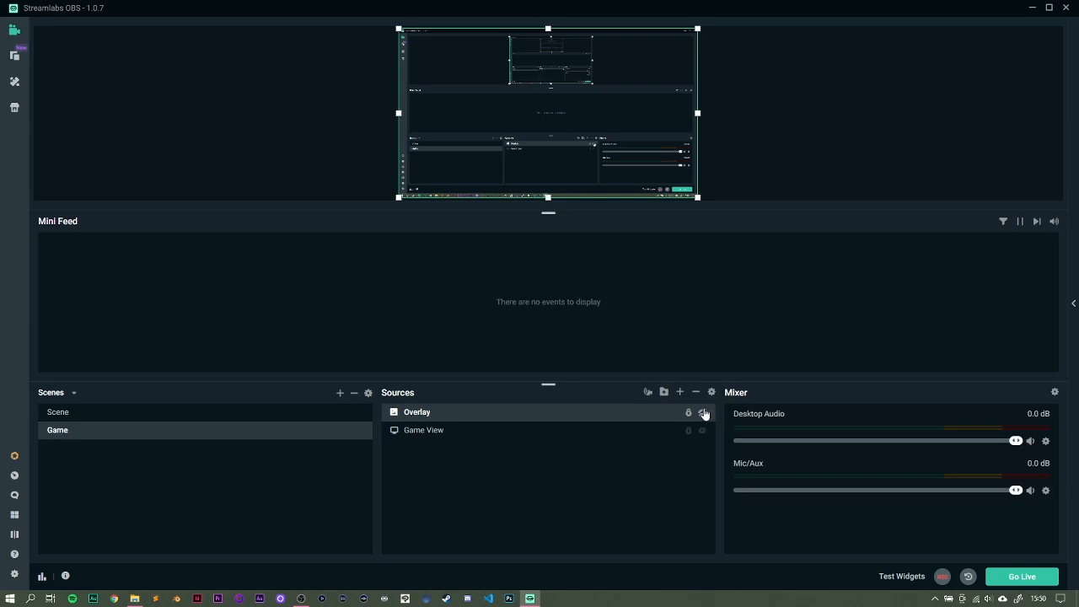
left_click(704, 418)
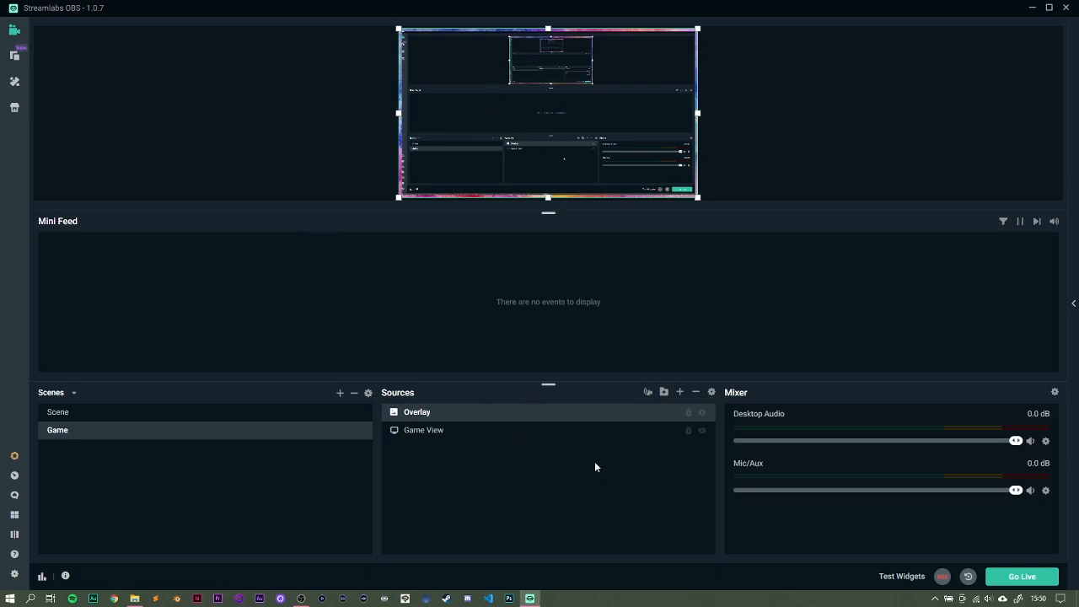
left_click(727, 90)
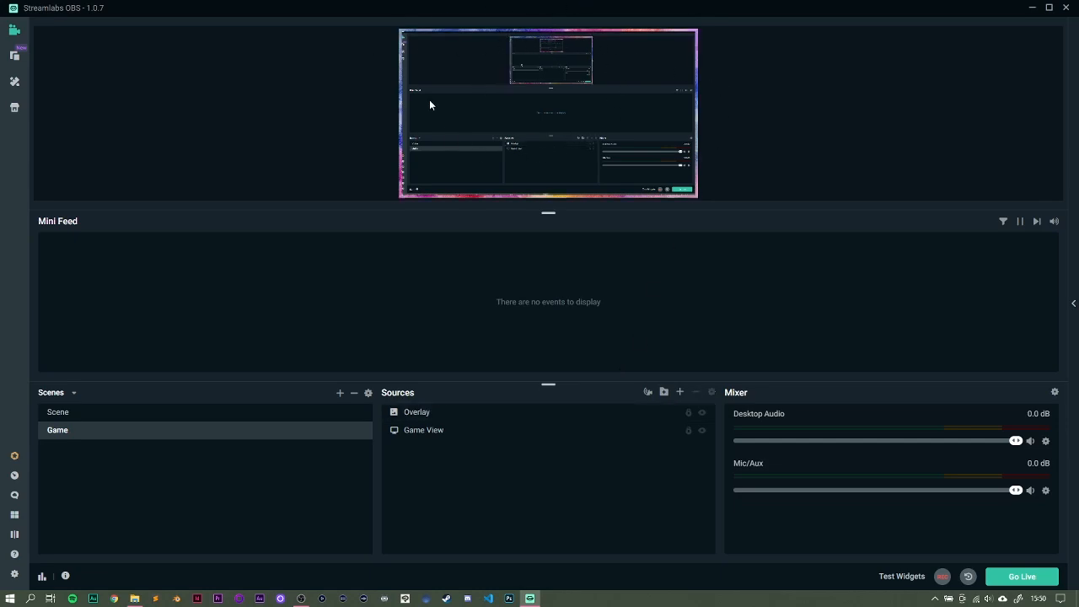
- Add a new Alertbox widget source to the Game scene
left_click(680, 393)
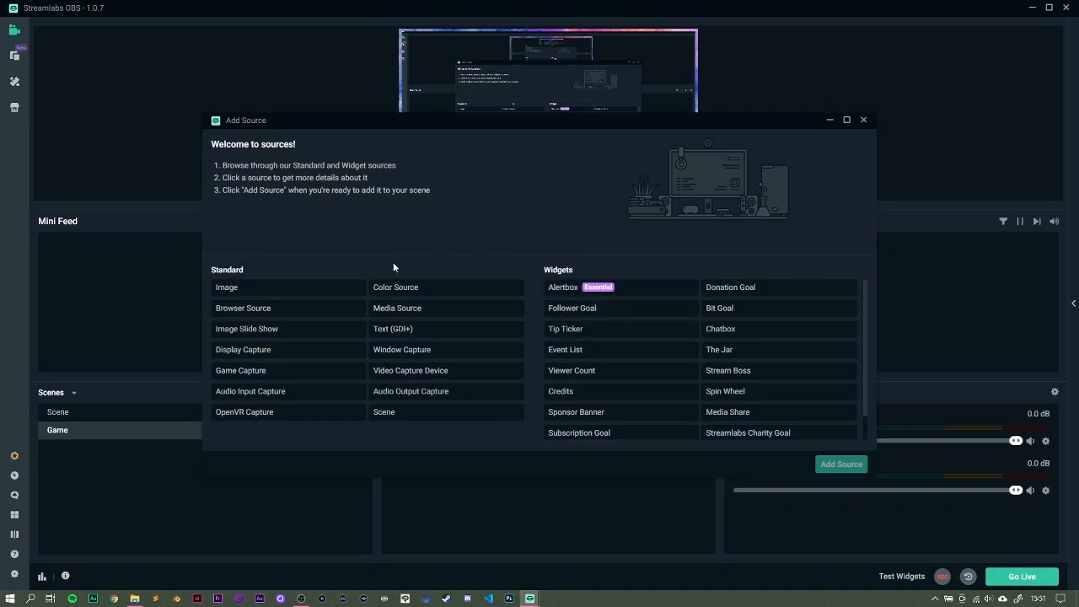
left_click(249, 314)
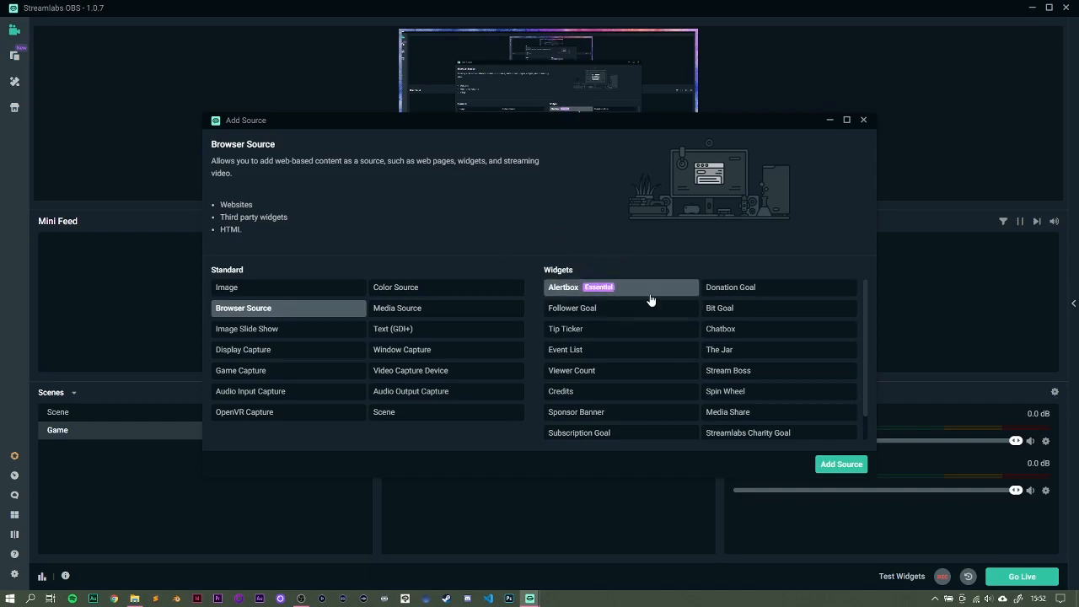
left_click(562, 290)
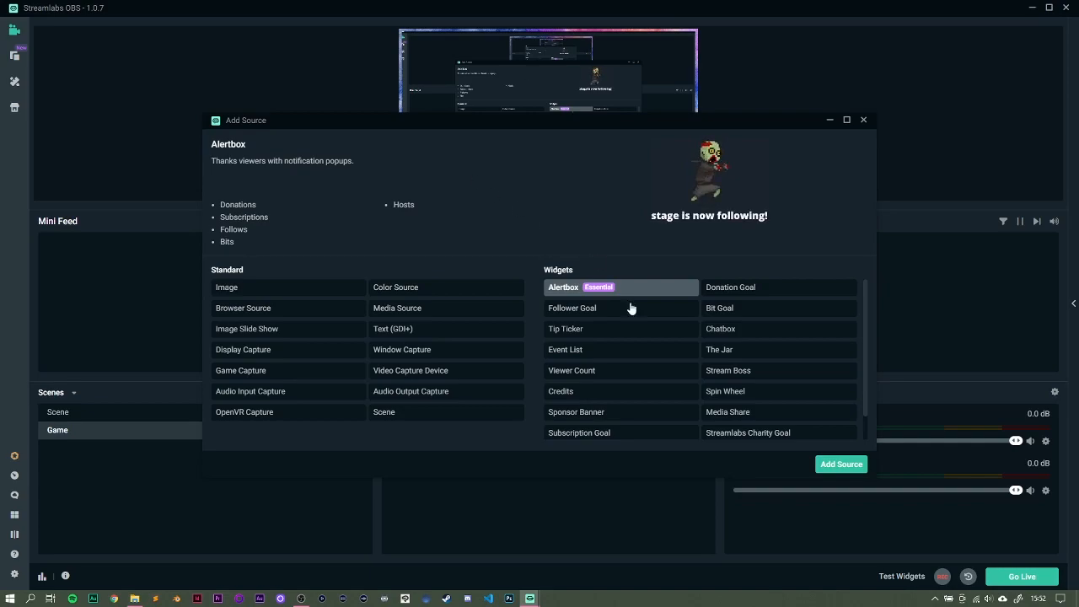
left_click(843, 467)
left_click(684, 374)
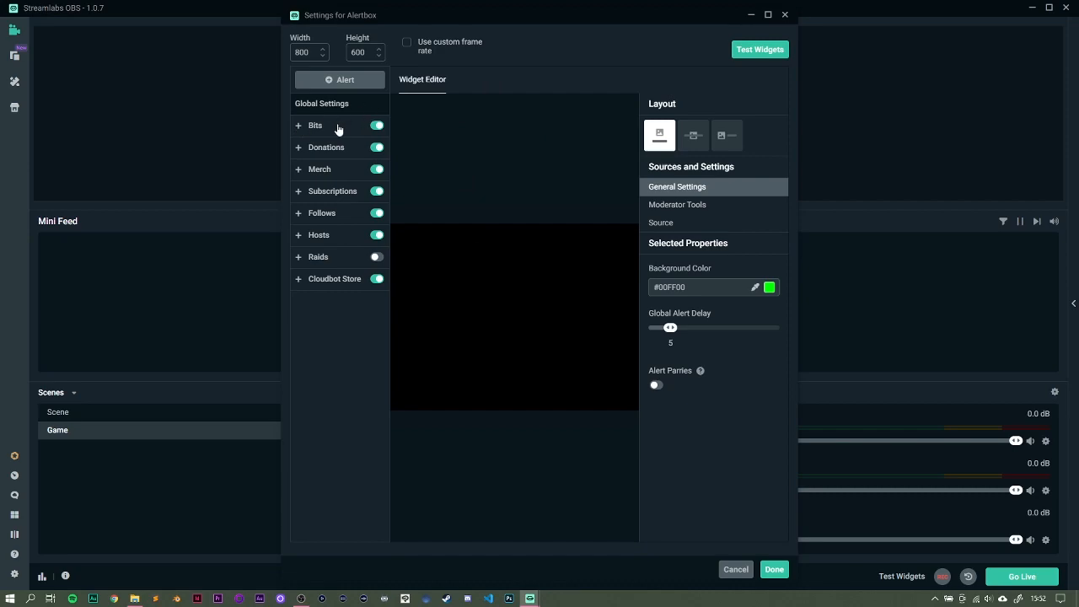
- Examine the default alert variations under Bits, Hosts and Follows in the Alertbox settings
left_click(299, 127)
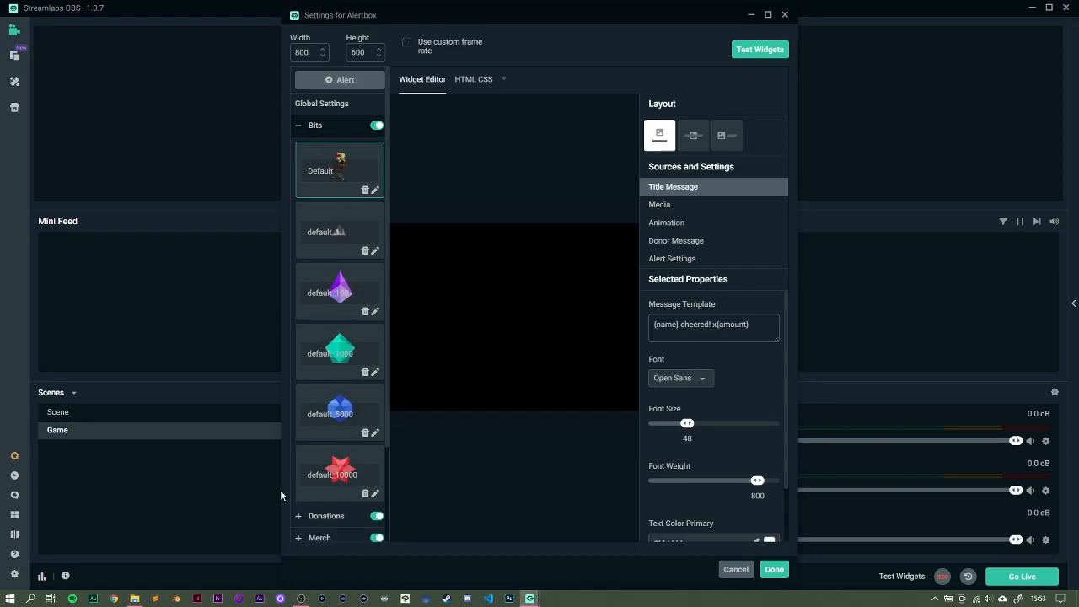
left_click(298, 125)
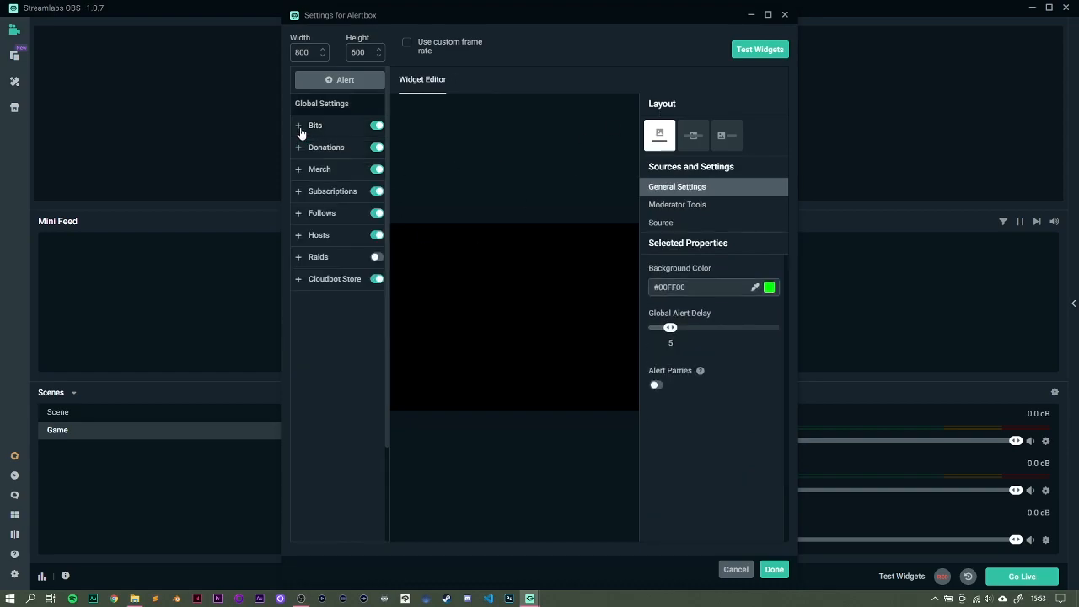
left_click(300, 236)
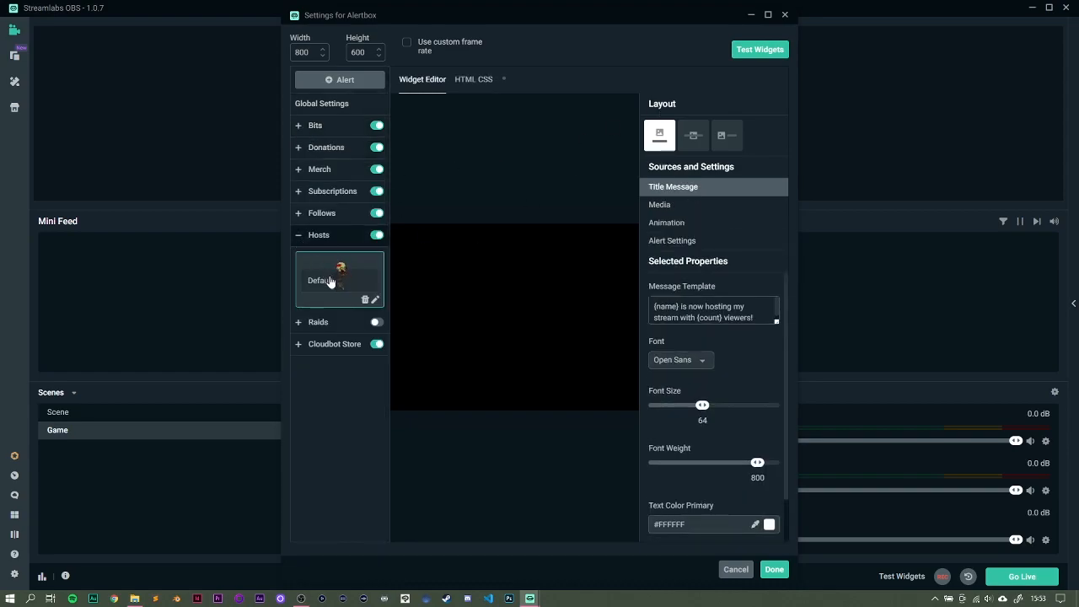
left_click(299, 235)
left_click(299, 213)
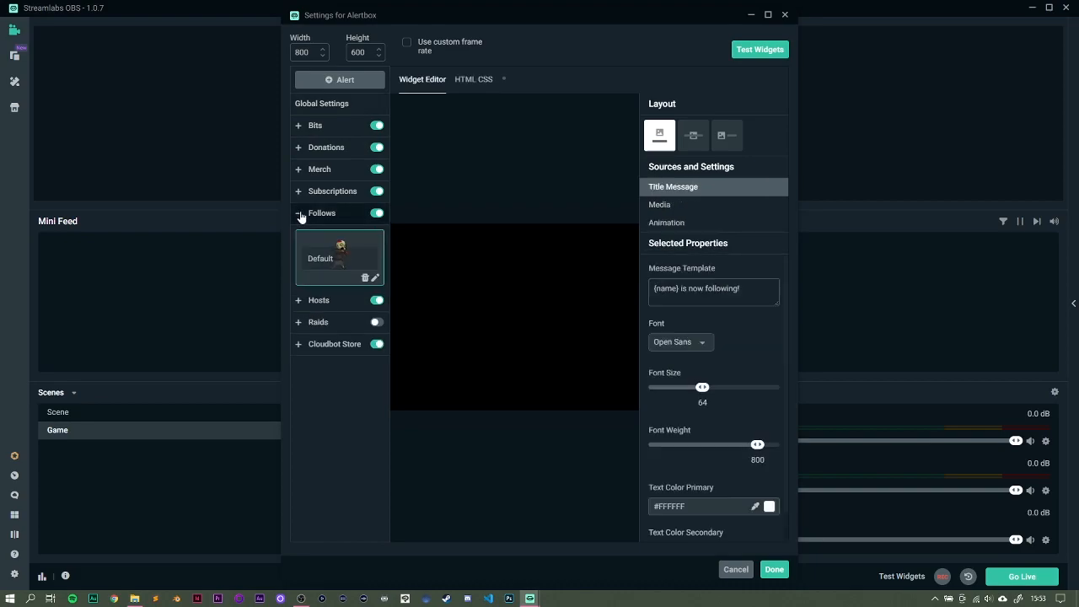
left_click(298, 215)
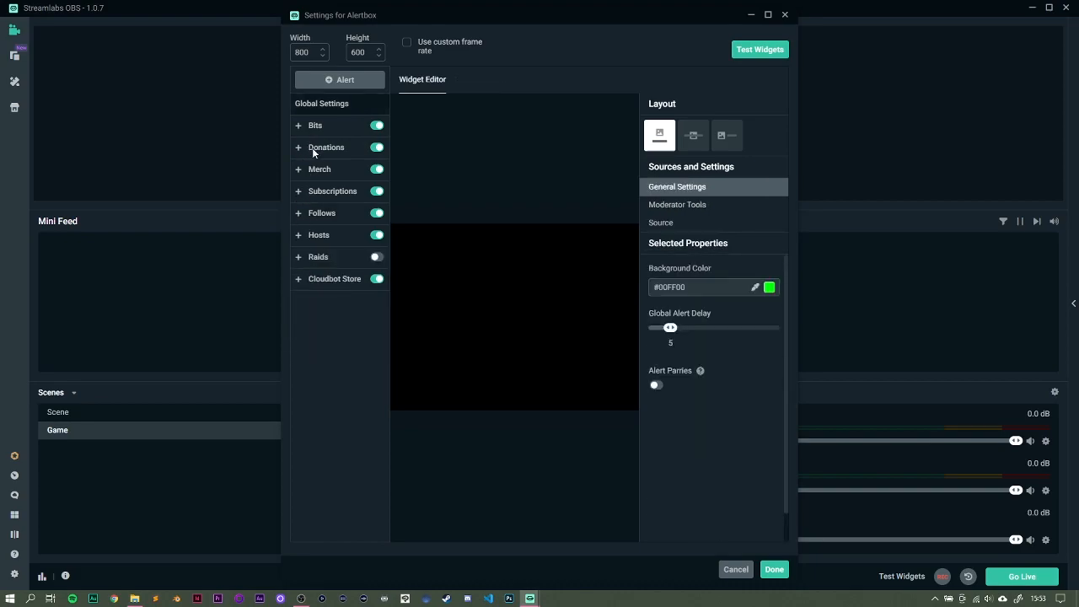
- Open the Follows alert's settings and play a test follow alert
left_click(333, 218)
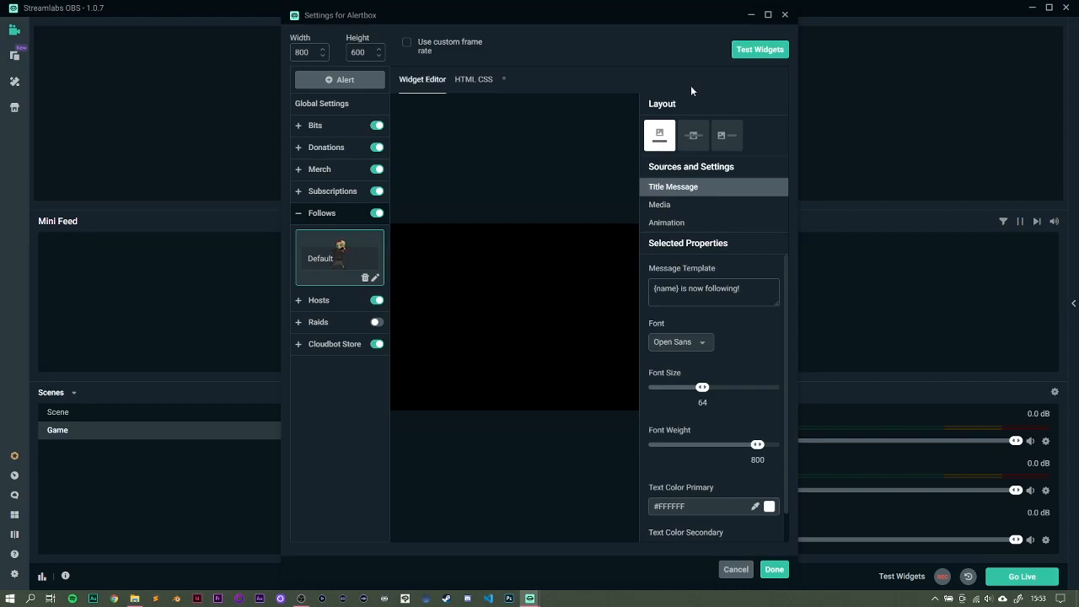
left_click(747, 50)
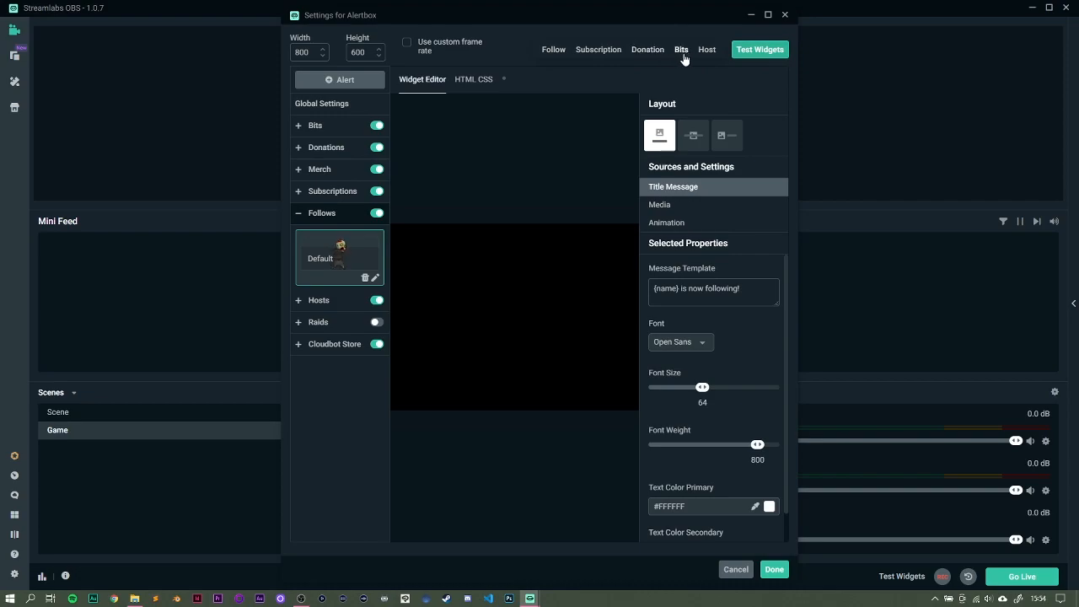
left_click(557, 50)
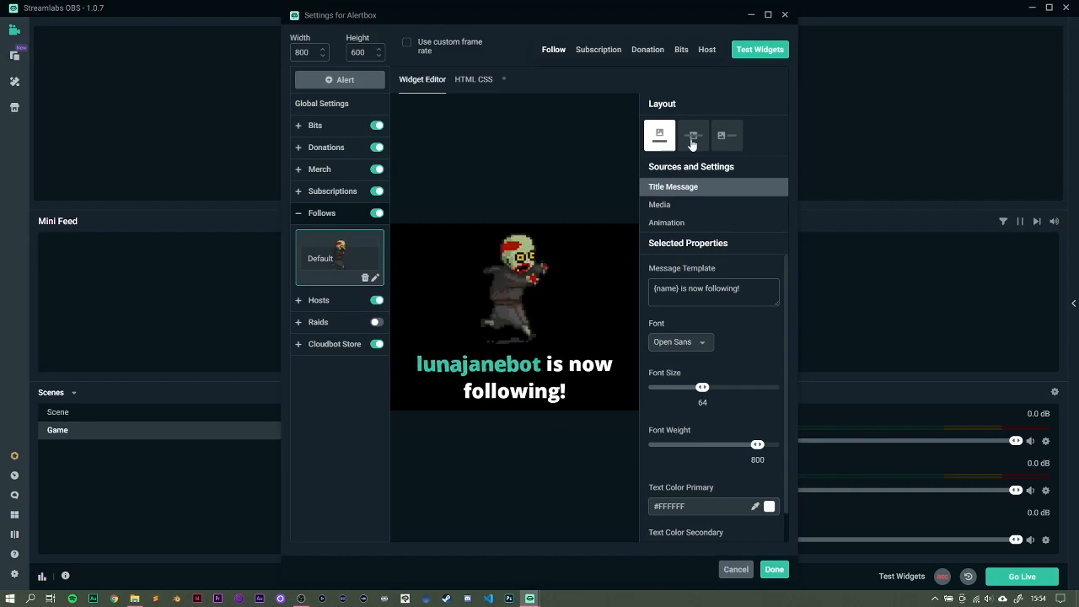
- Try the image-beside-text and text-over-image layouts for the follow alert, playing a test follow after each choice
left_click(725, 137)
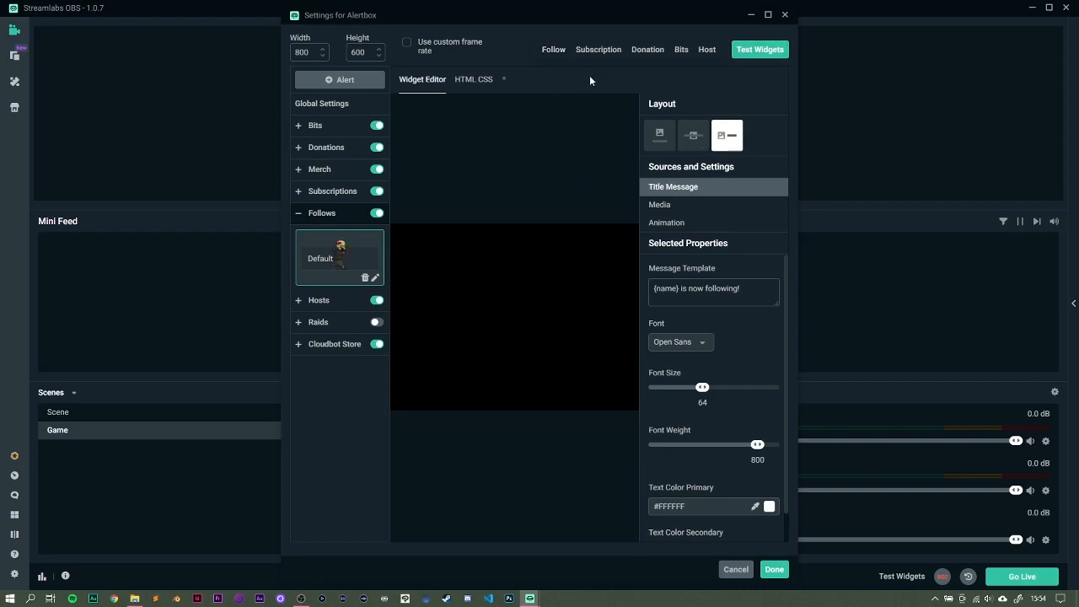
left_click(554, 50)
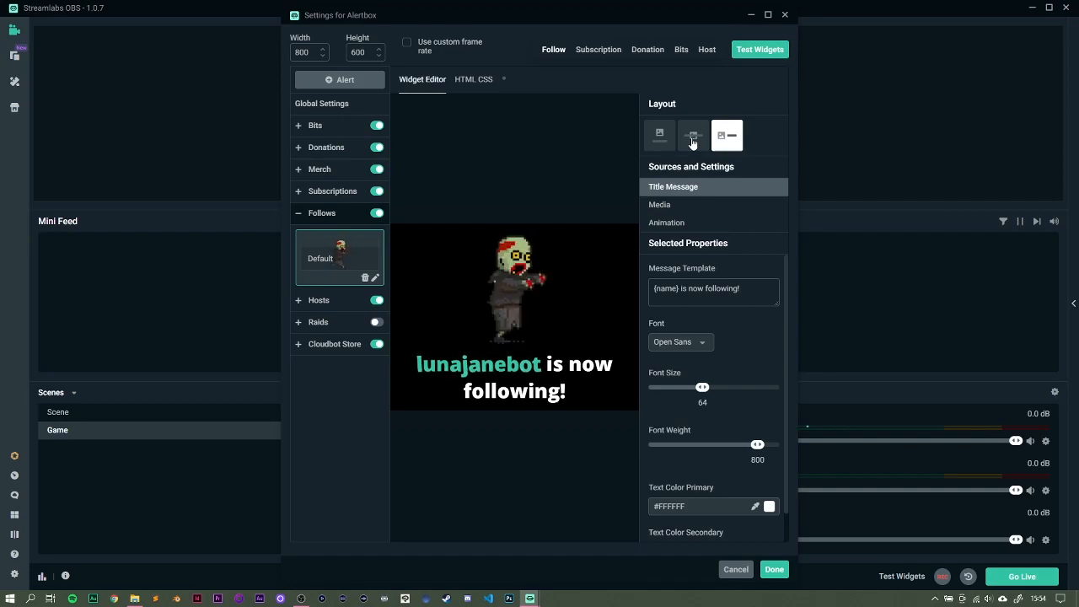
left_click_drag(622, 18, 282, 61)
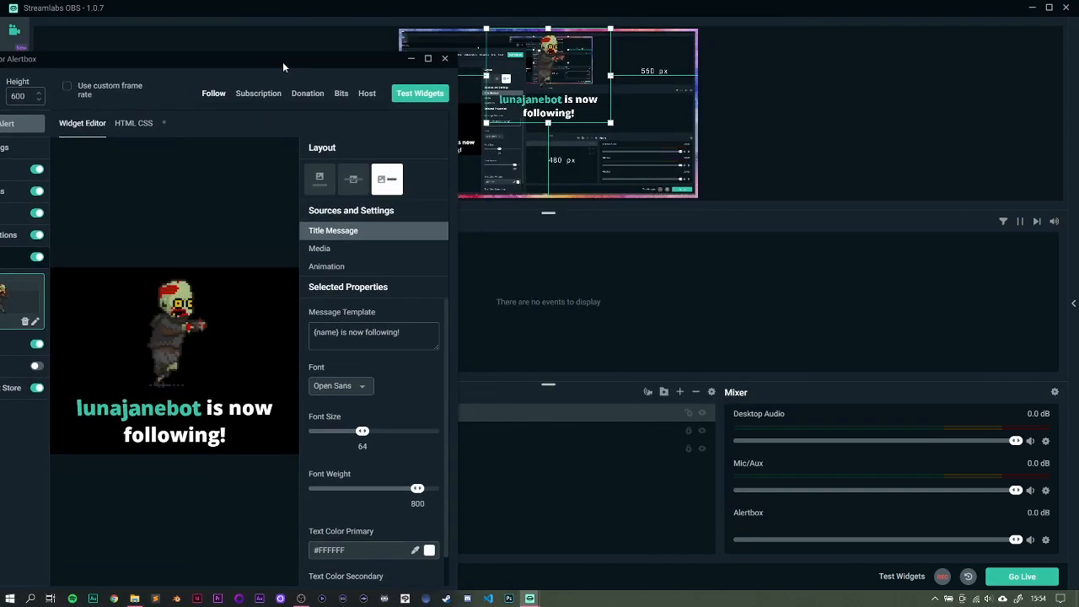
left_click(354, 179)
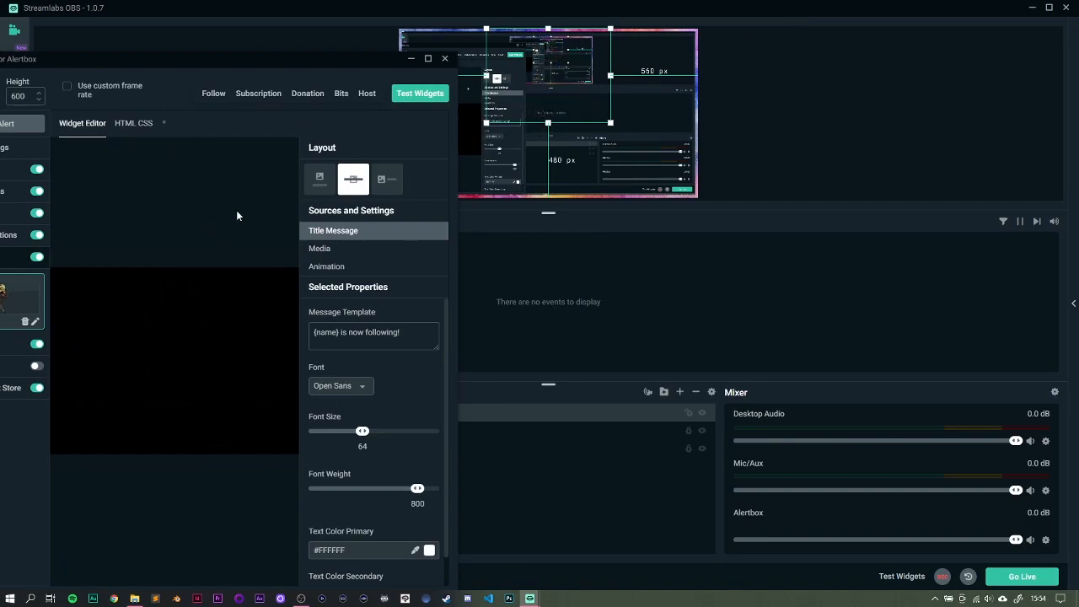
left_click(214, 94)
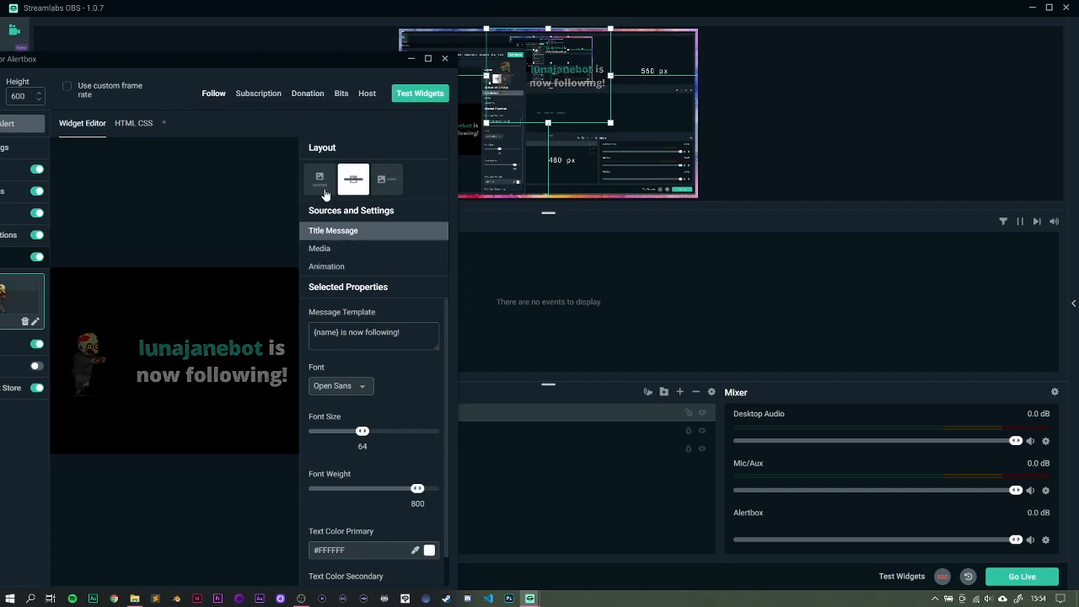
- Change the follow alert's message template to "{name} has entered the ring!"
left_click(361, 389)
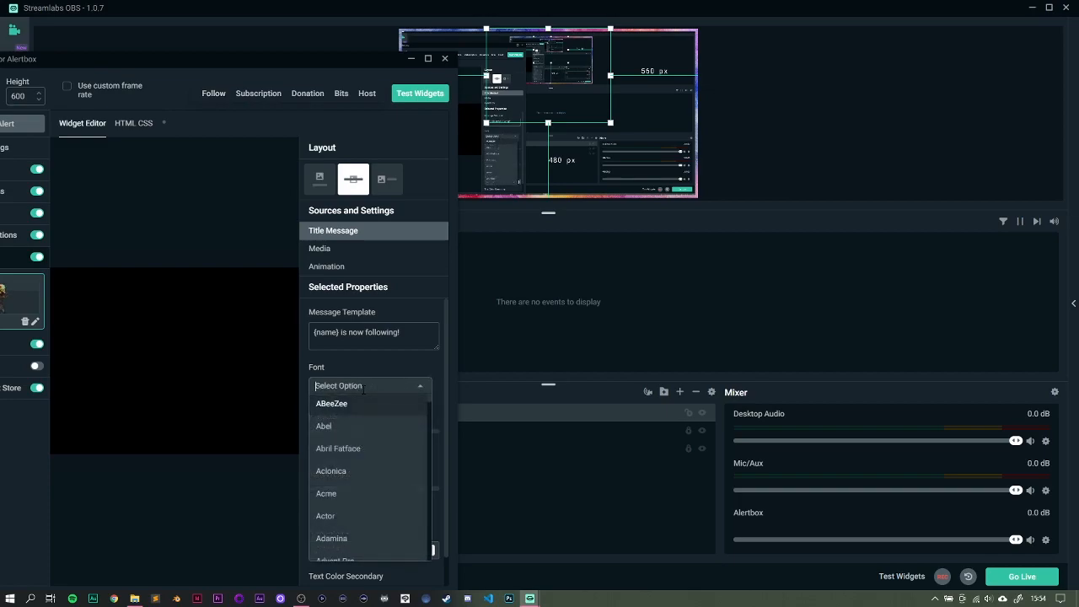
left_click(362, 368)
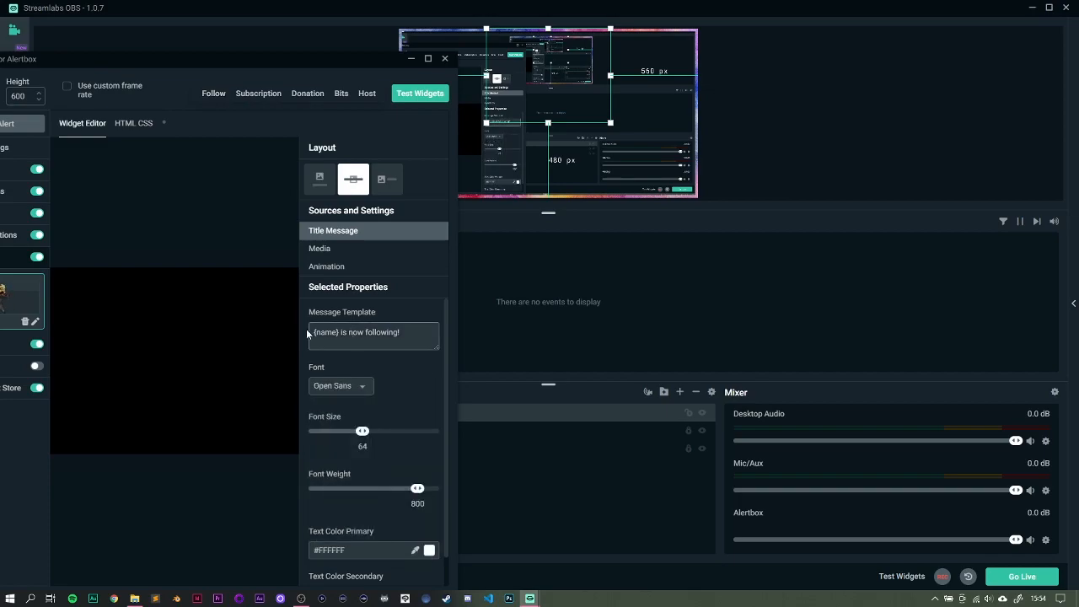
left_click_drag(399, 333, 348, 332)
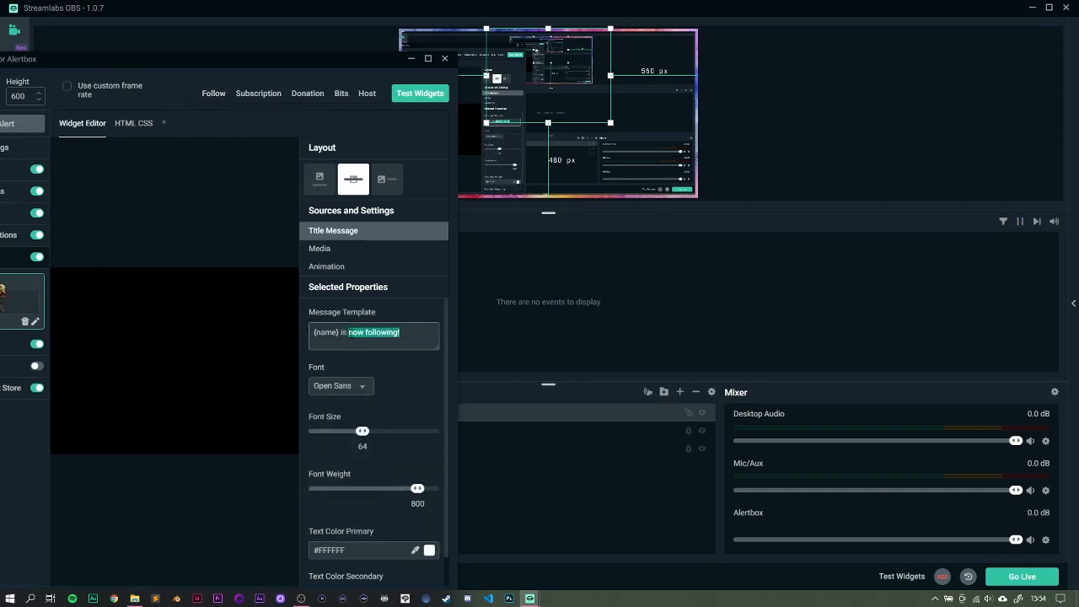
key("BackSpace")
type("has entered the ring!")
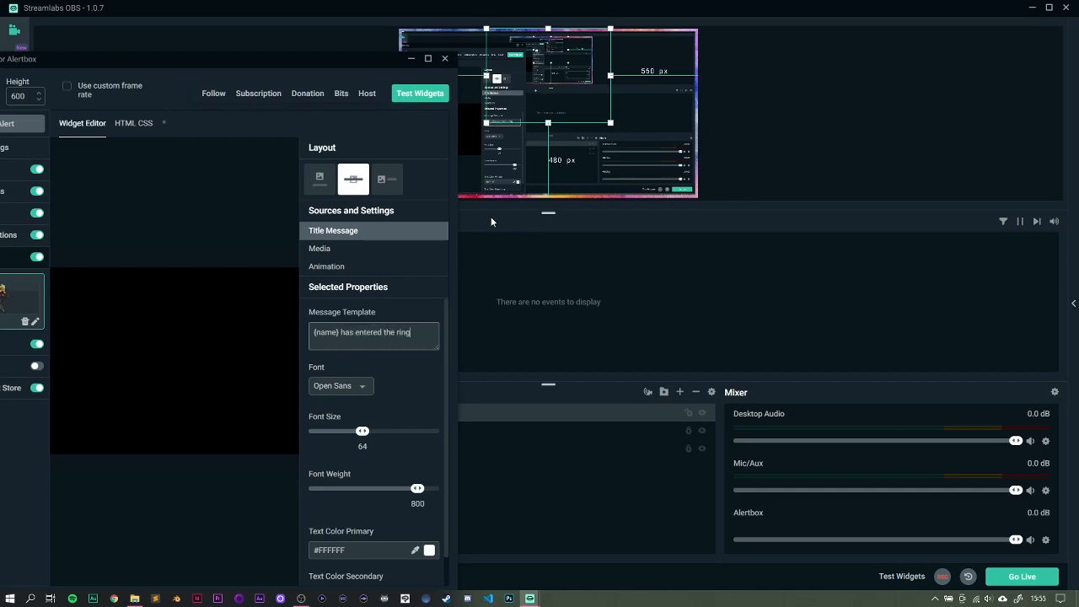
- Set the follow alert's title font to Amatic SC and play a test follow
left_click(349, 388)
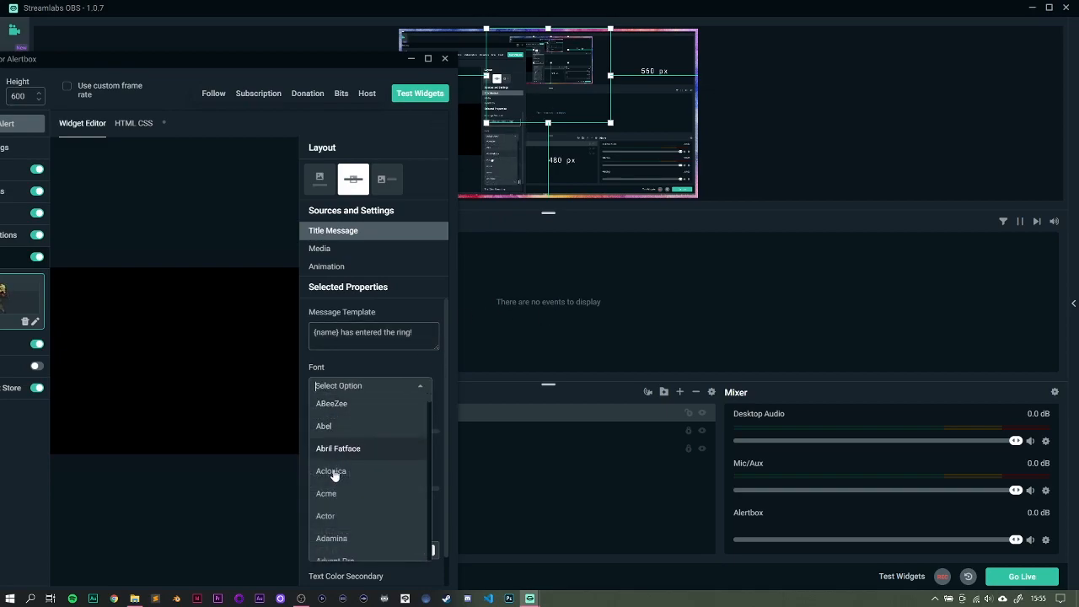
scroll(352, 540, "down", 5)
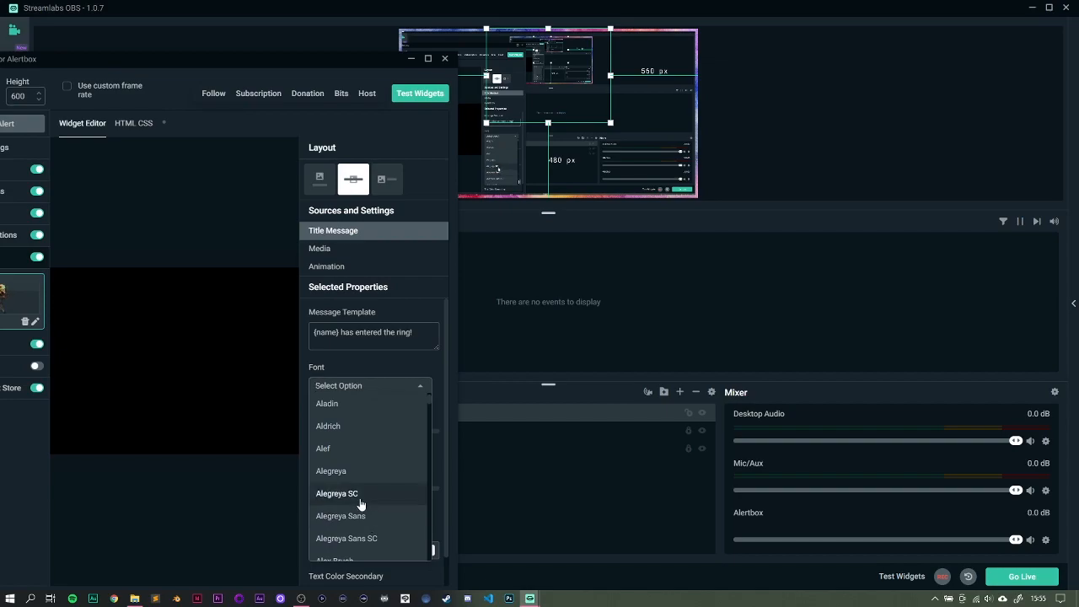
scroll(353, 471, "down", 5)
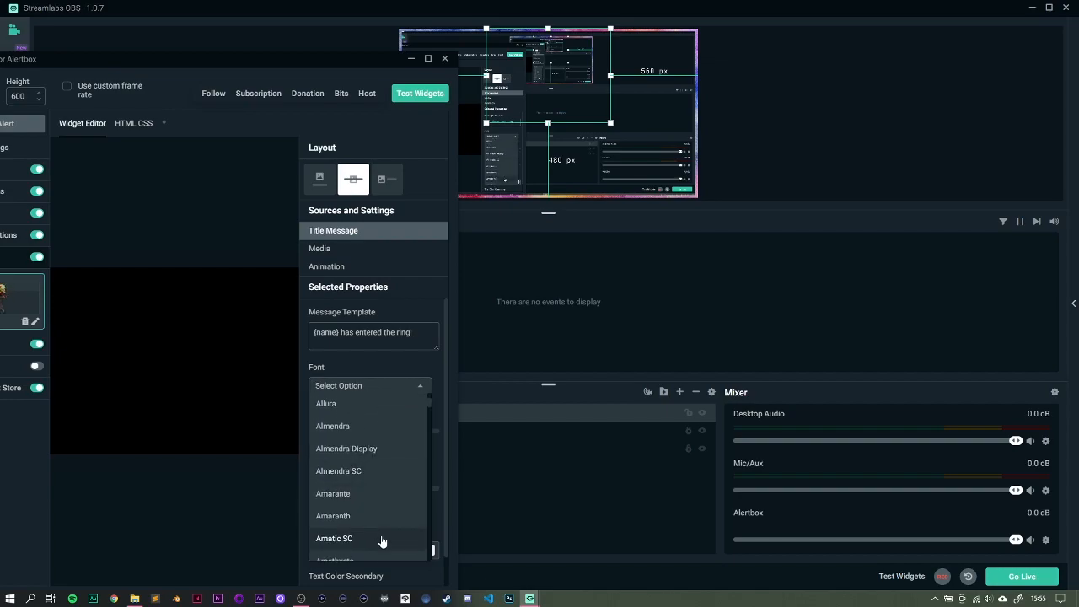
left_click(382, 539)
left_click(215, 94)
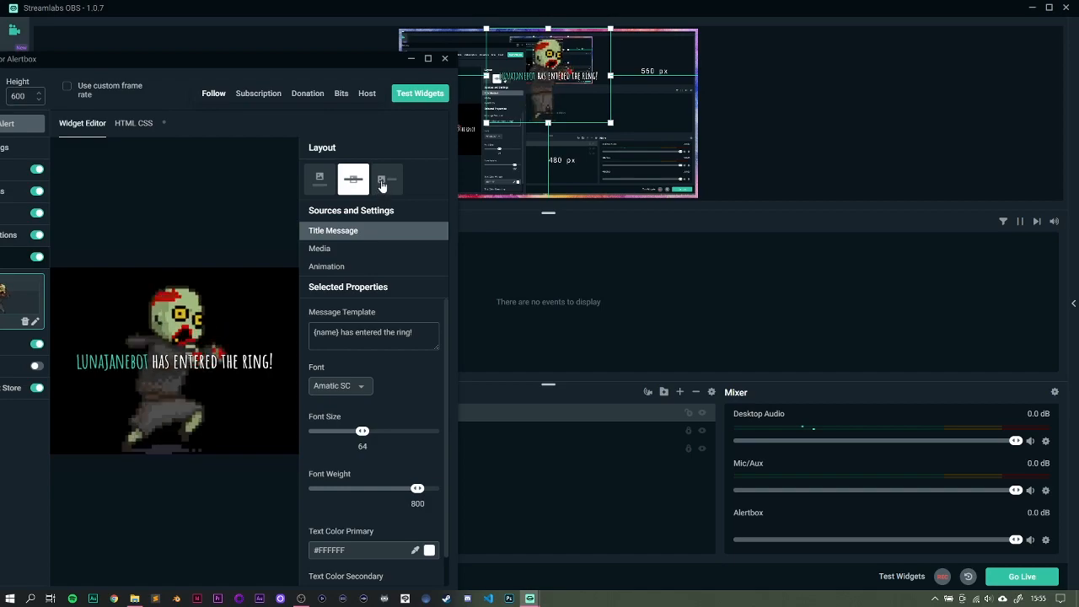
- Set the follow alert's layout to image beside text, play a test follow, and review the remaining title message properties
left_click(382, 185)
left_click(215, 95)
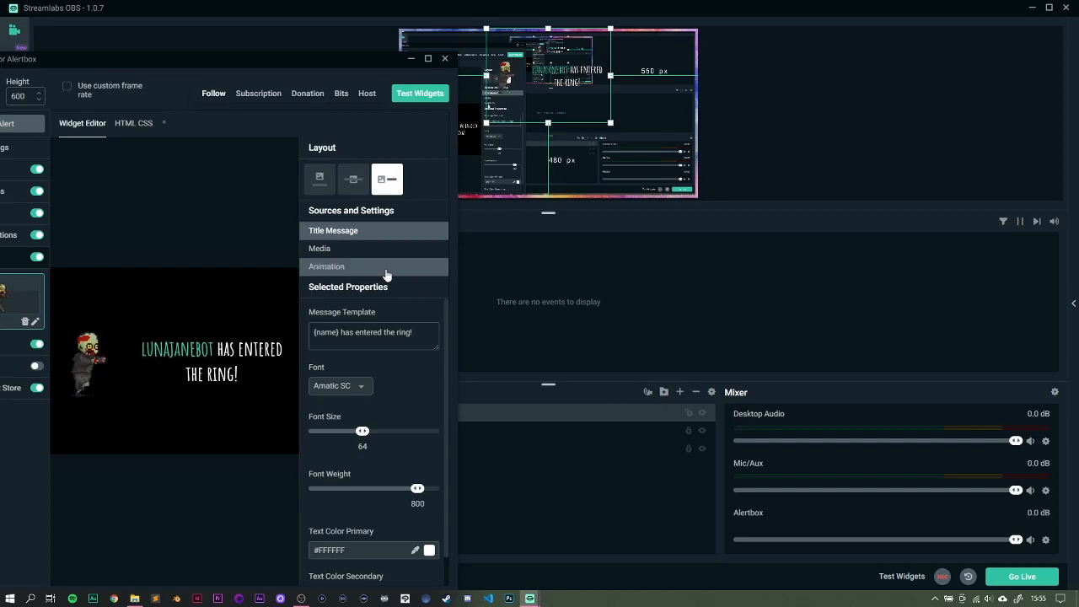
scroll(339, 445, "down", 1)
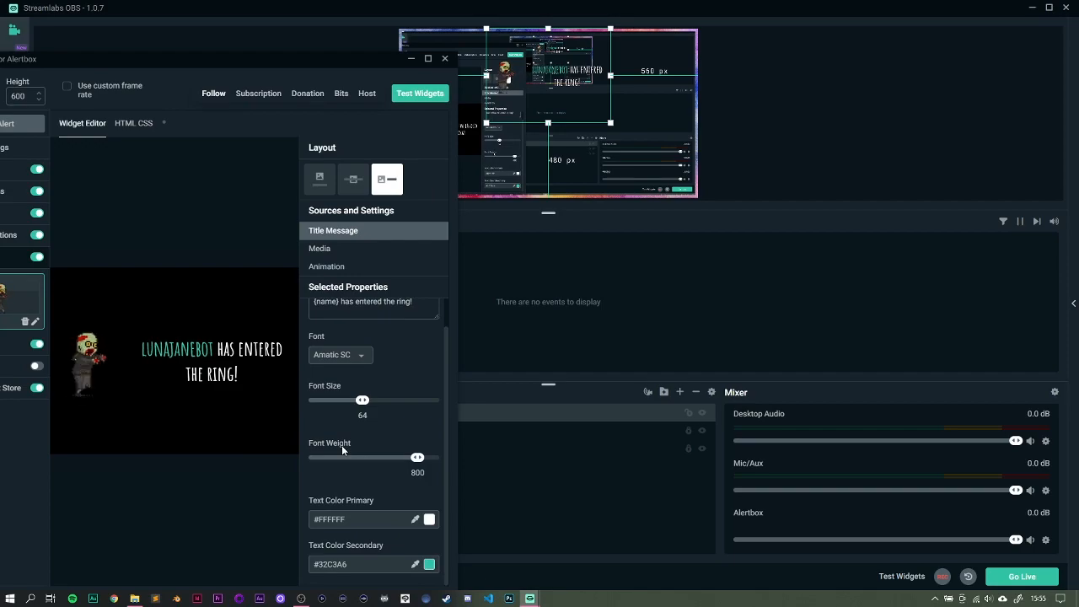
scroll(358, 369, "up", 1)
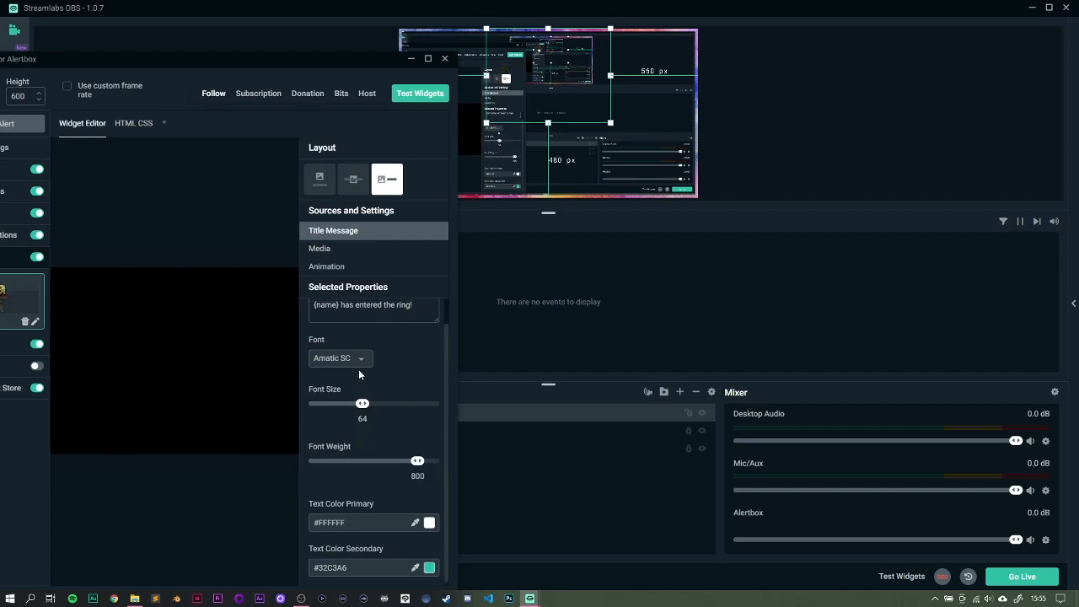
- Open the media gallery for changing the follow alert's sound file
left_click(325, 249)
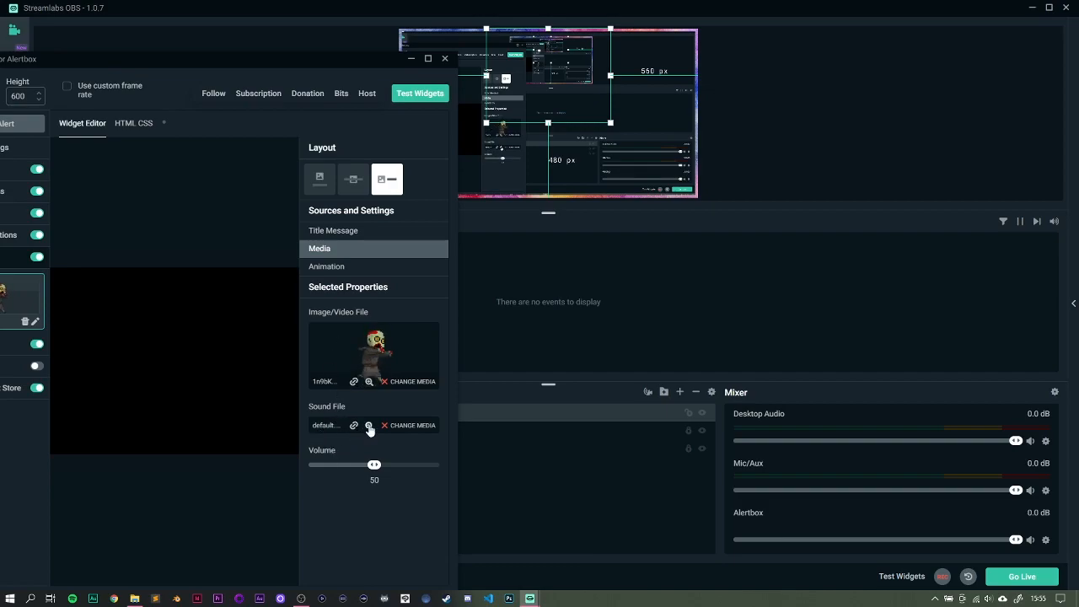
left_click(412, 425)
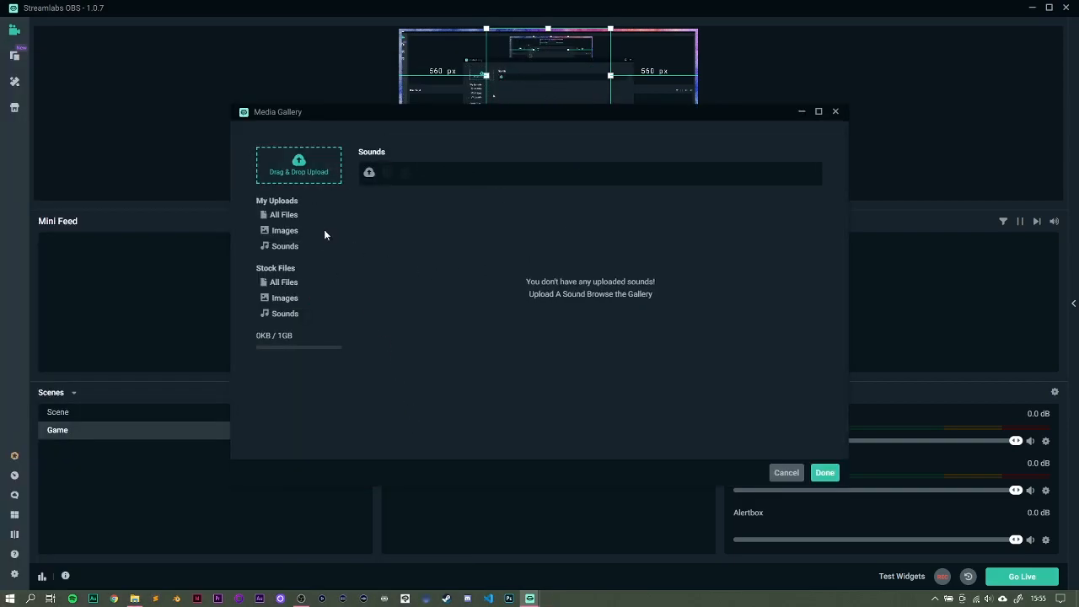
- Try to upload the "Anime wow sound effect" MP3 from the SFX folder to the gallery, repeating the upload once
left_click(369, 173)
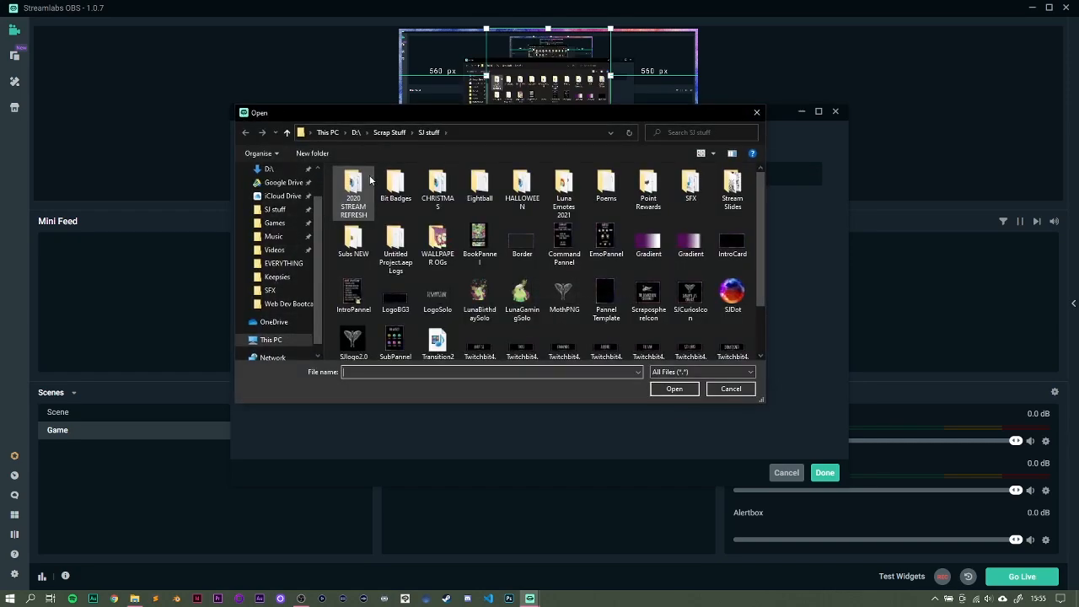
double_click(691, 186)
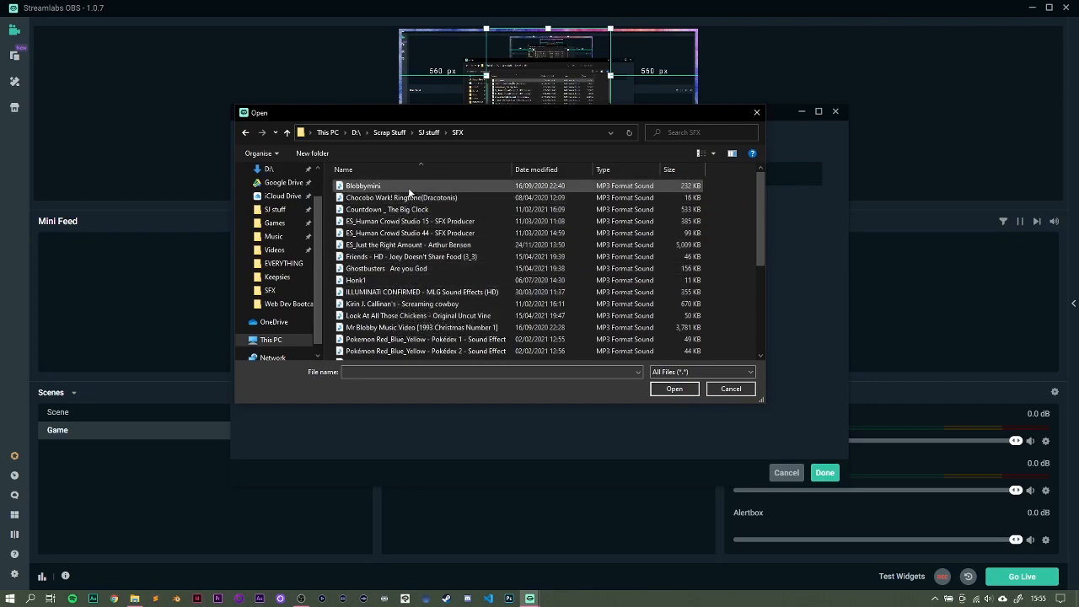
scroll(413, 203, "down", 5)
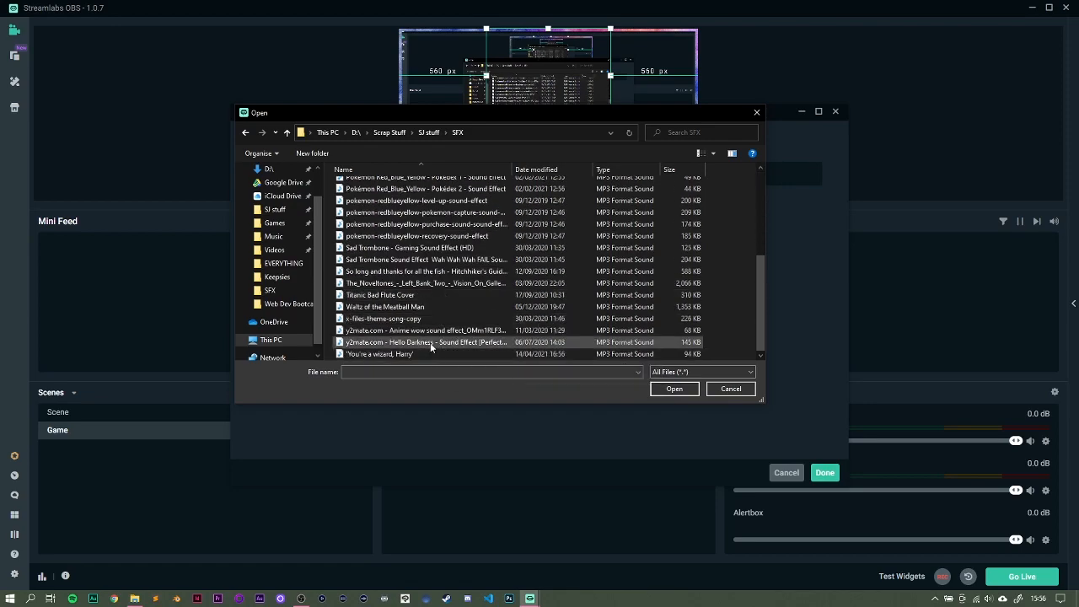
left_click(428, 331)
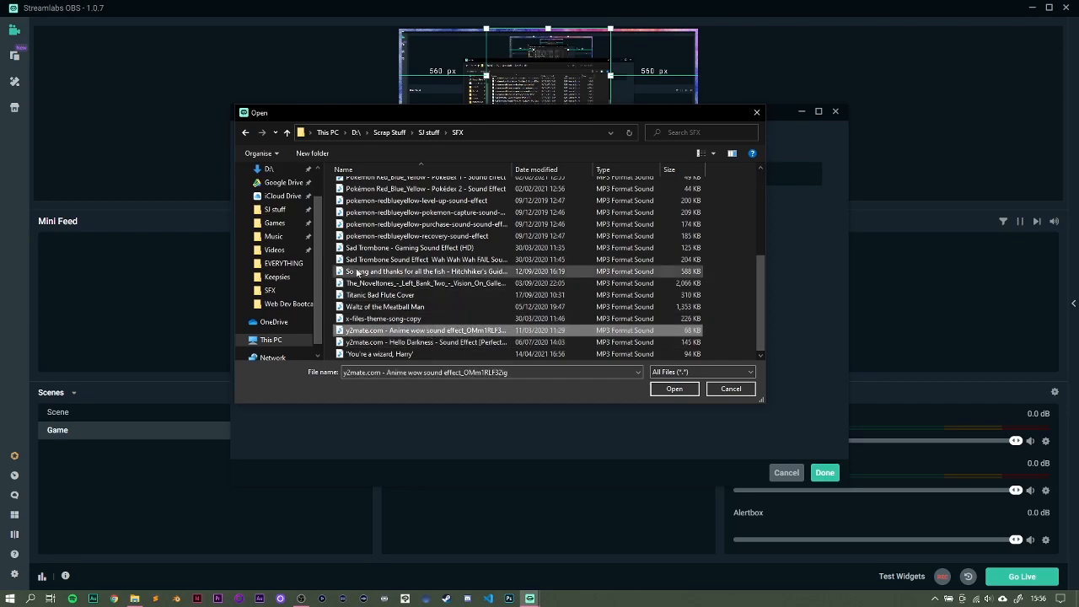
left_click(674, 389)
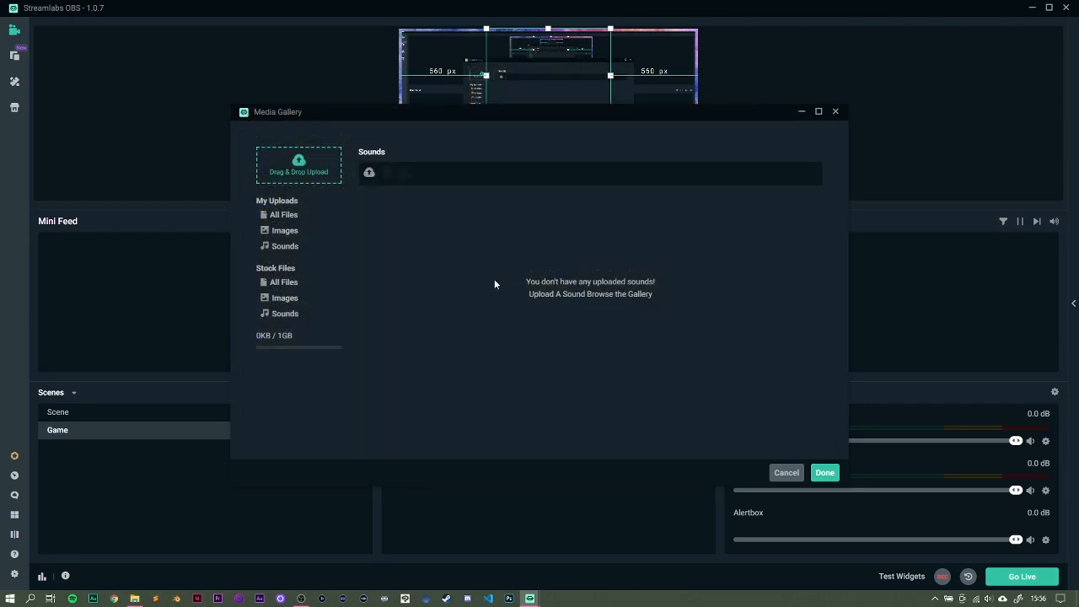
left_click(308, 161)
scroll(445, 291, "down", 5)
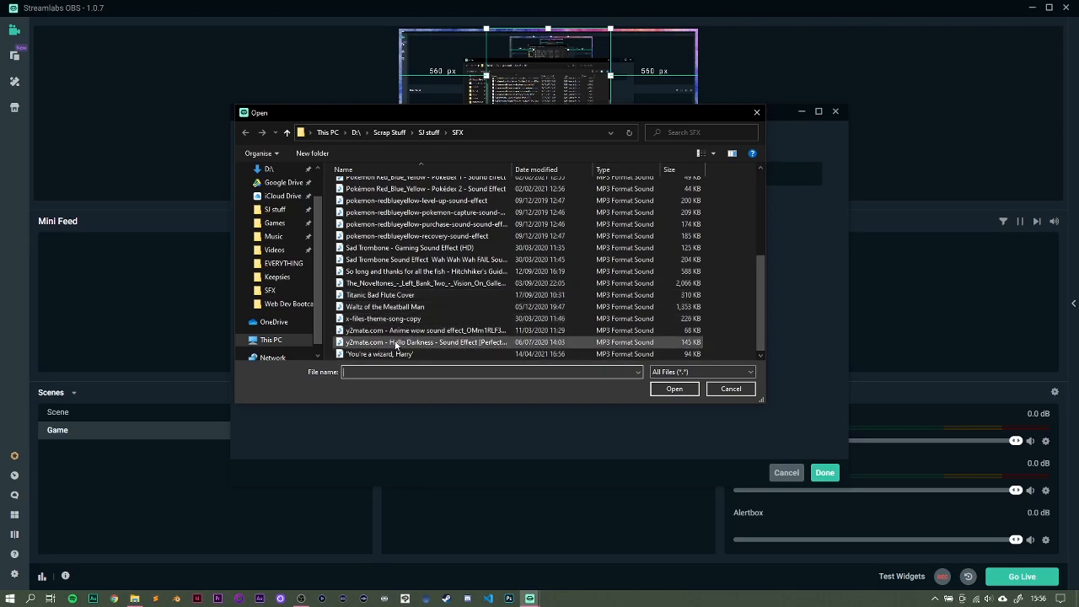
left_click(428, 329)
left_click(671, 388)
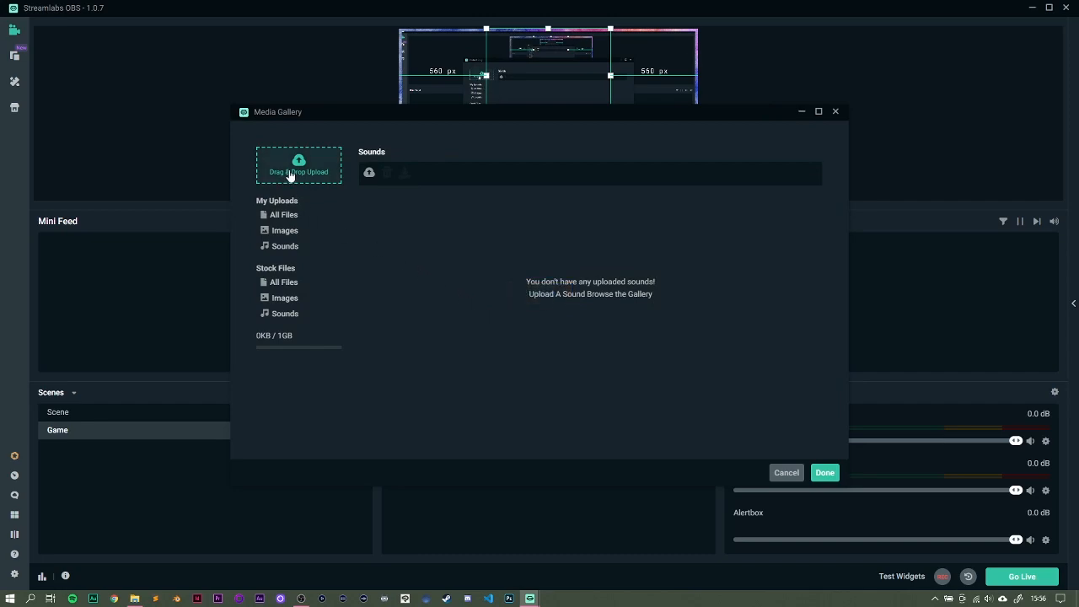
- Check the personal uploads in the gallery across all files, images and sounds for the uploaded sound
left_click(286, 215)
left_click(287, 231)
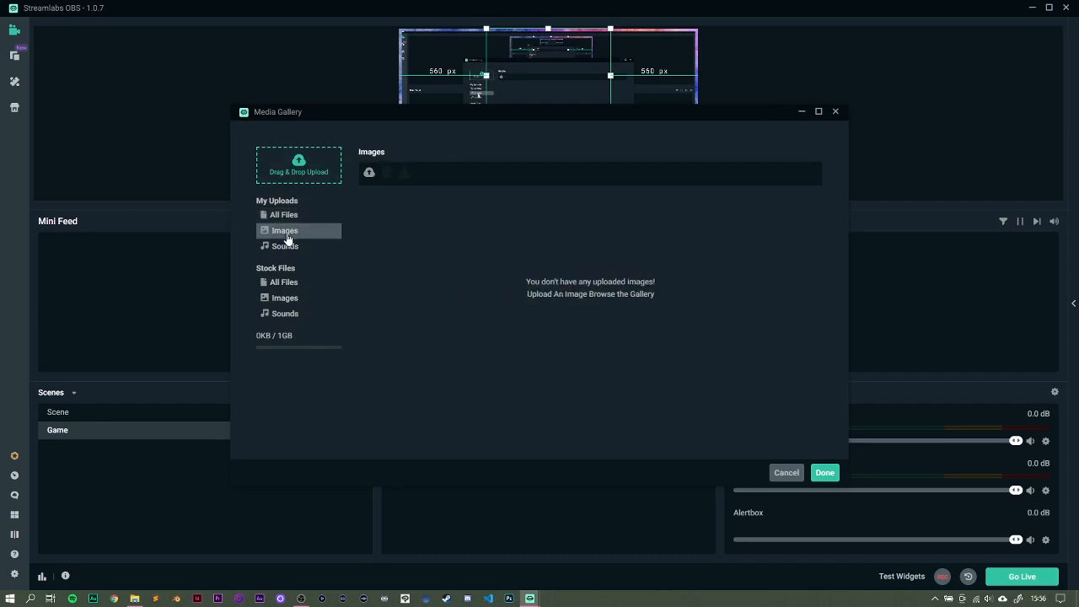
left_click(288, 247)
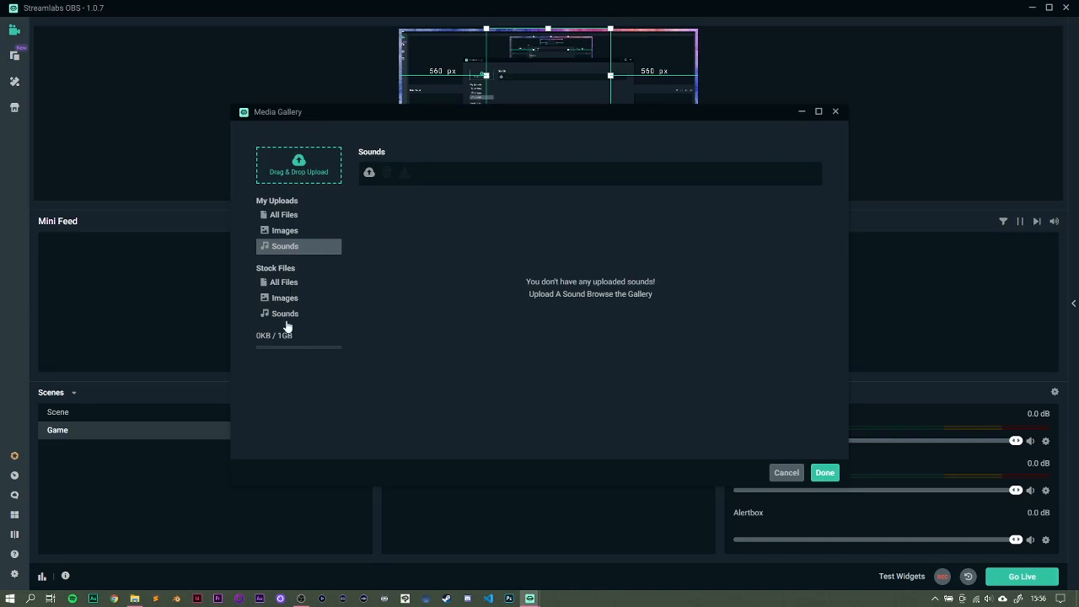
left_click(299, 169)
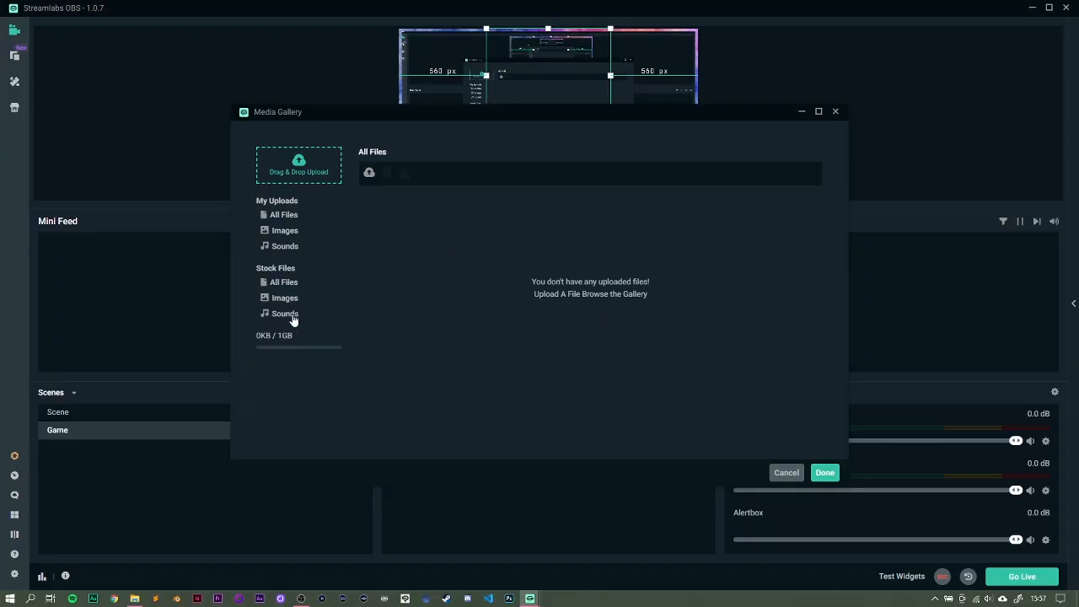
- Choose the corgi stock image and the bonus stock sound for the follow alert and play a test follow
left_click(292, 314)
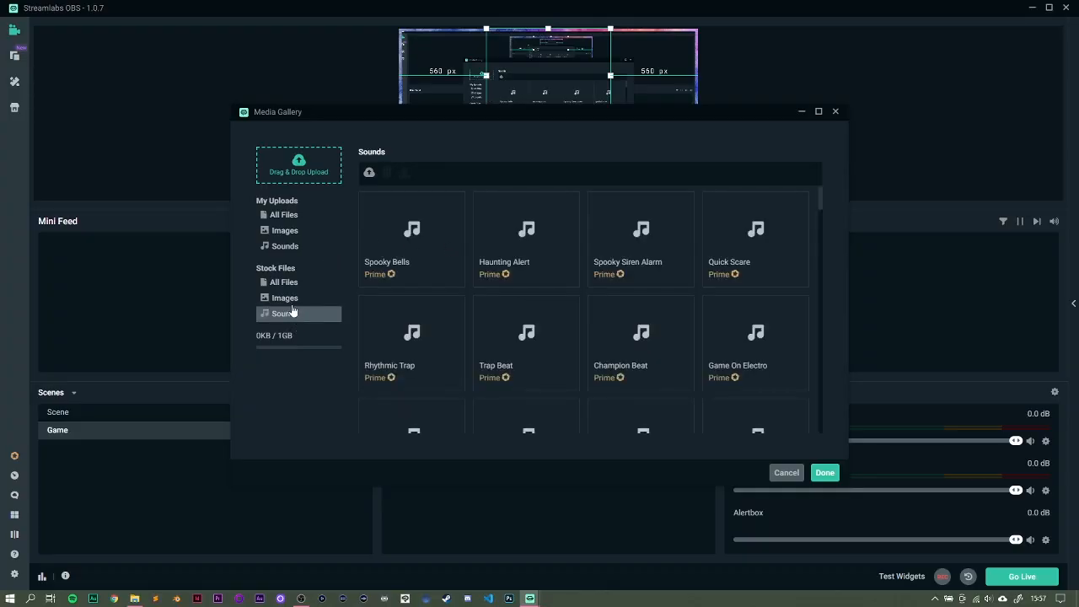
left_click(290, 300)
left_click(412, 338)
left_click(824, 473)
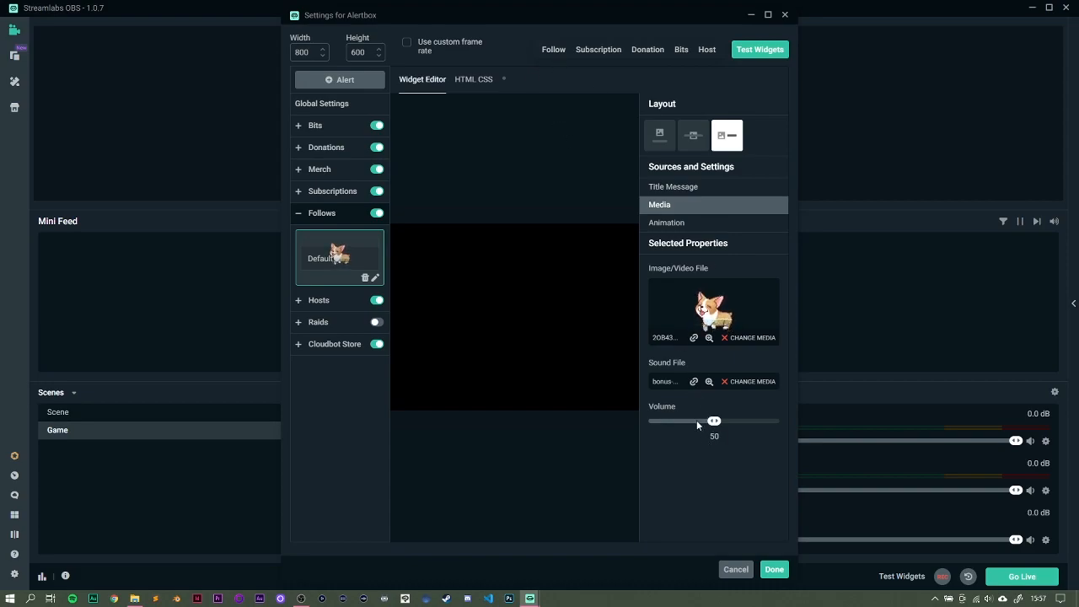
left_click(552, 53)
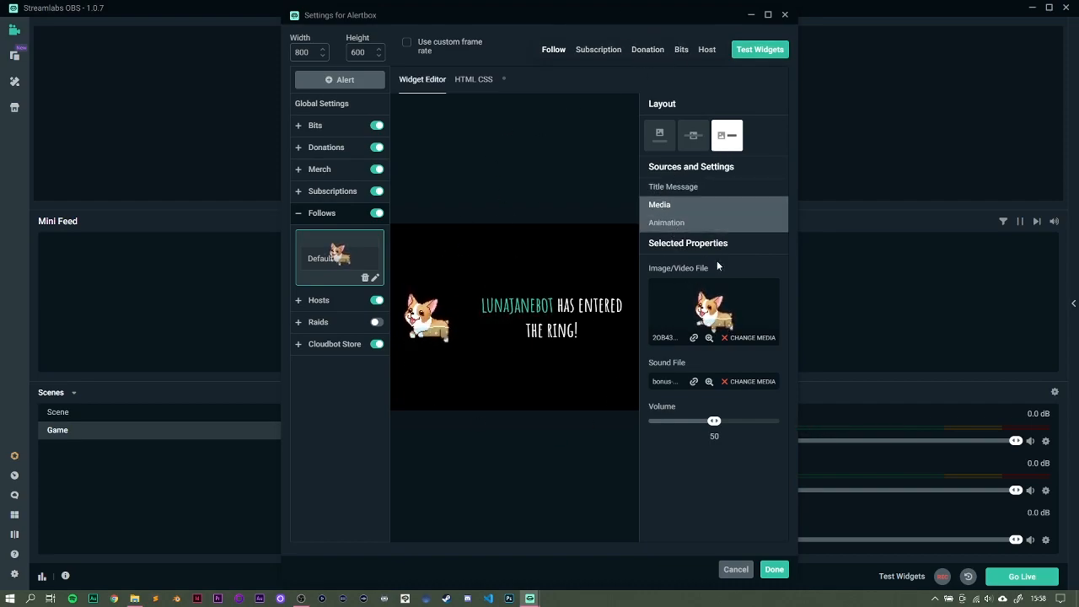
- Set the follow alert's show animation to Bounce In and hide animation to Bounce Out, test it, and save the Alertbox settings
left_click(683, 225)
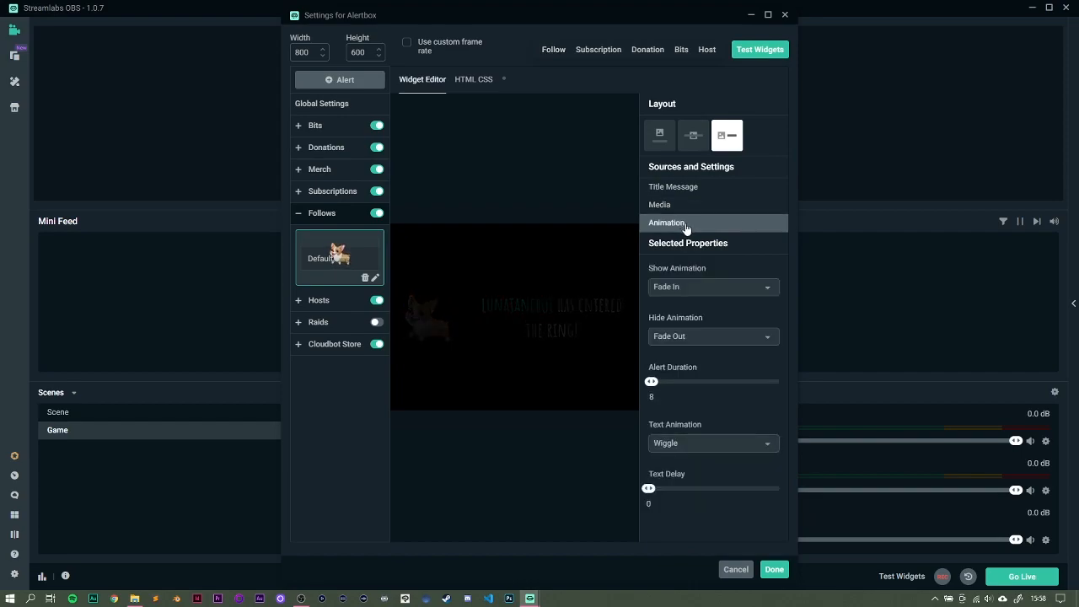
left_click(713, 287)
left_click(694, 307)
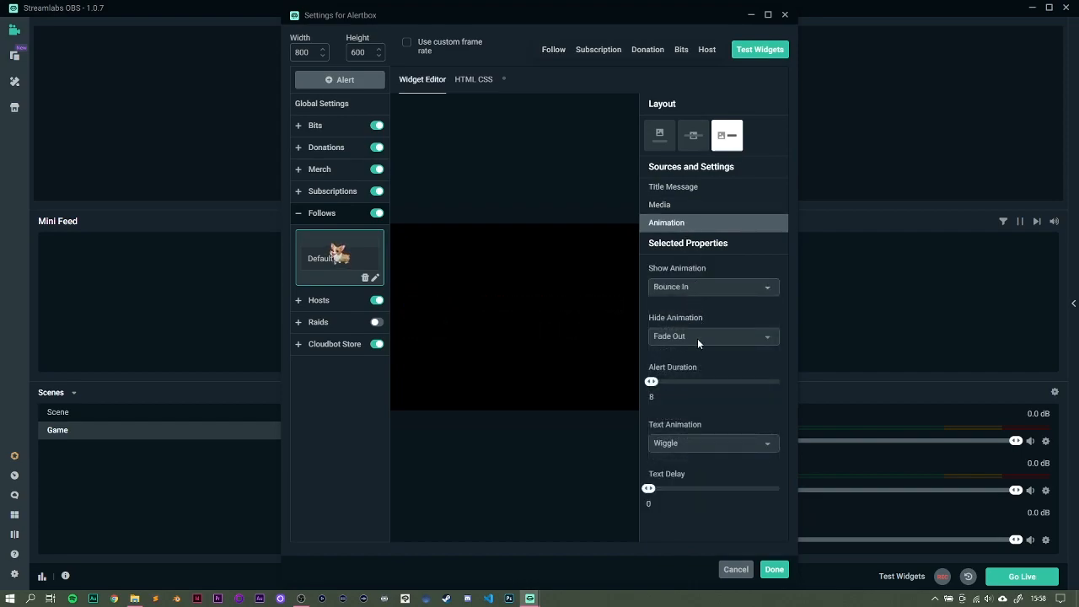
left_click(697, 338)
left_click(554, 49)
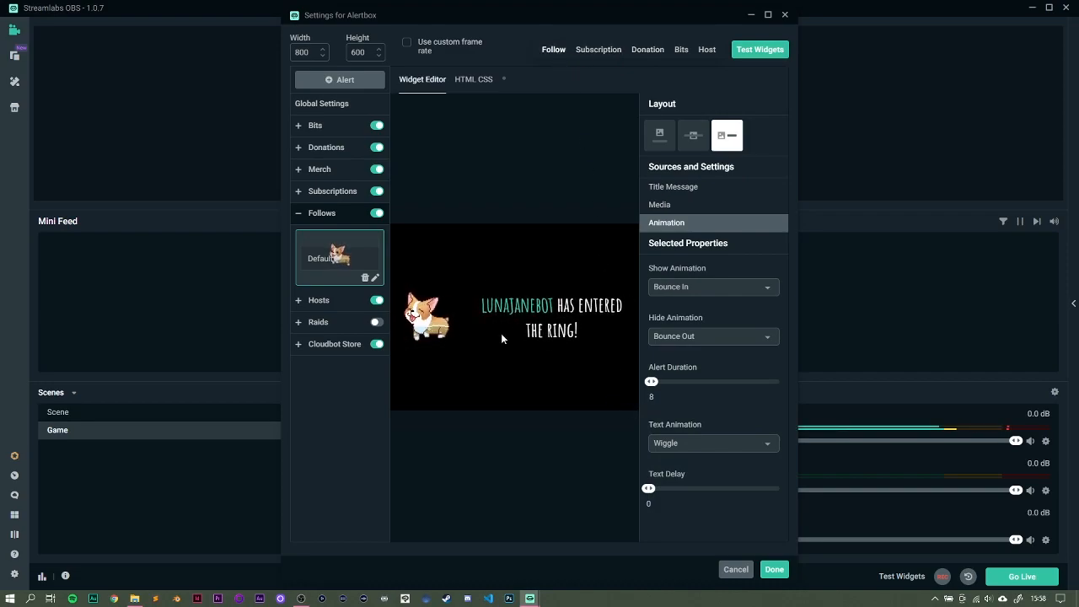
left_click(774, 570)
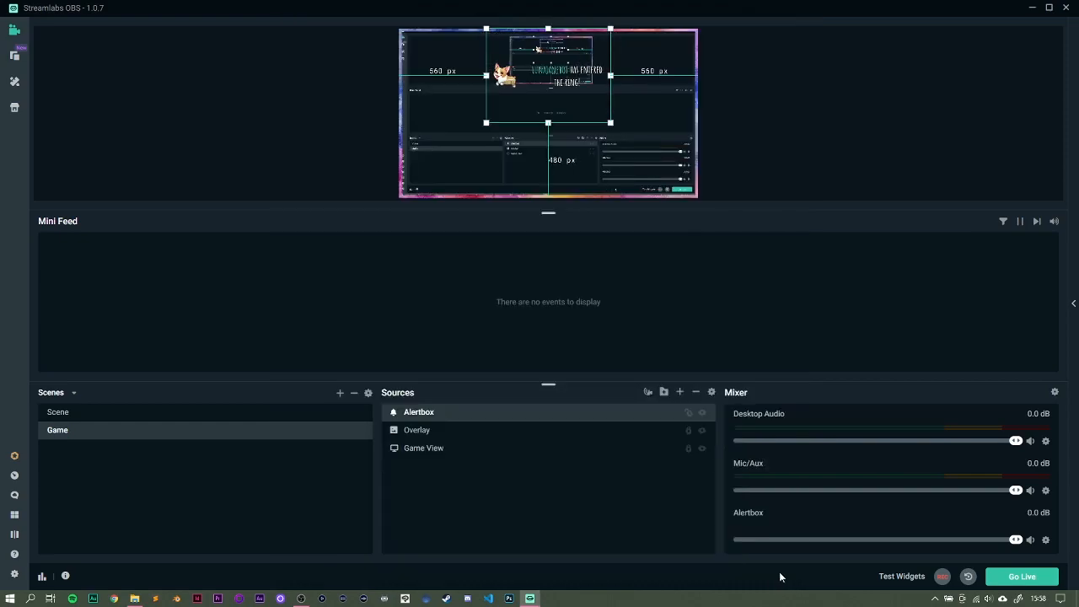
- Move the Alertbox down to about the centre of the canvas and lock it in place
left_click_drag(564, 74, 566, 111)
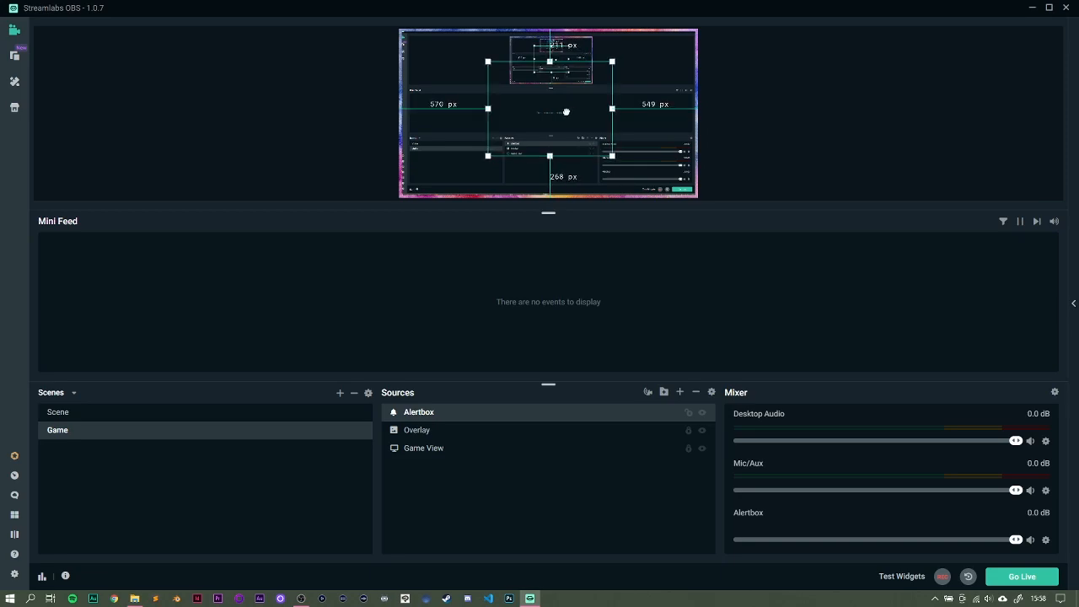
left_click(687, 415)
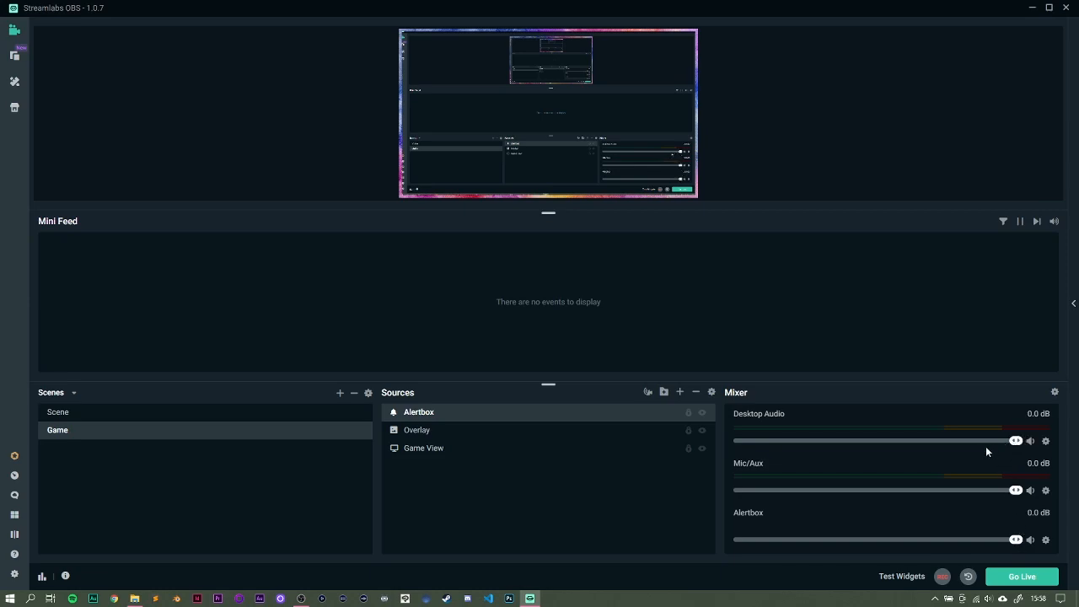
left_click_drag(1017, 447, 1022, 491)
- Examine the available widget sources, including Follower Goal, Event List and The Jar, without adding one
left_click(679, 392)
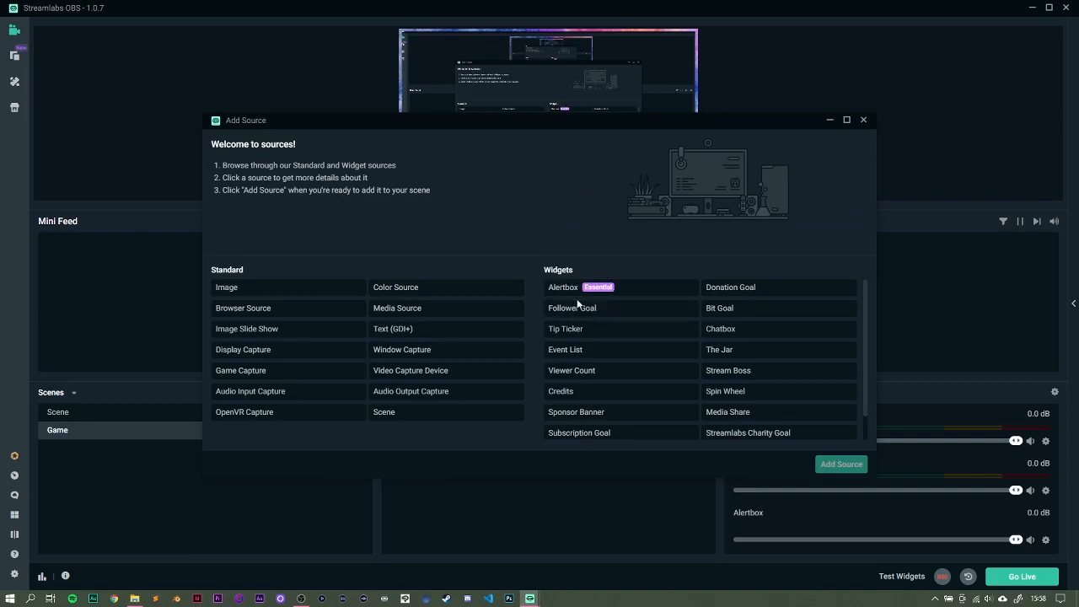
left_click(664, 312)
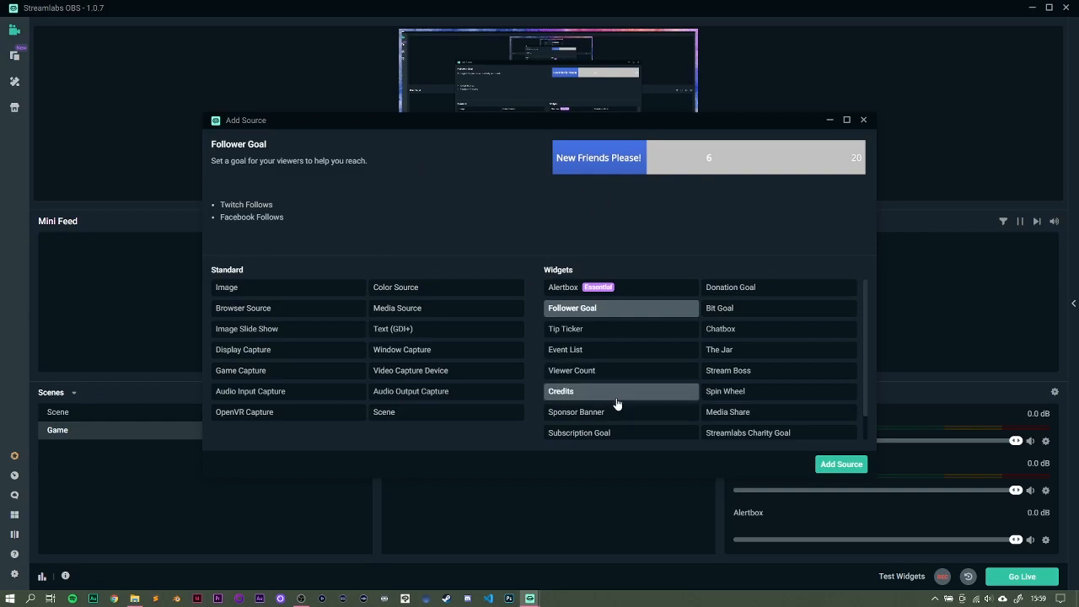
left_click(598, 351)
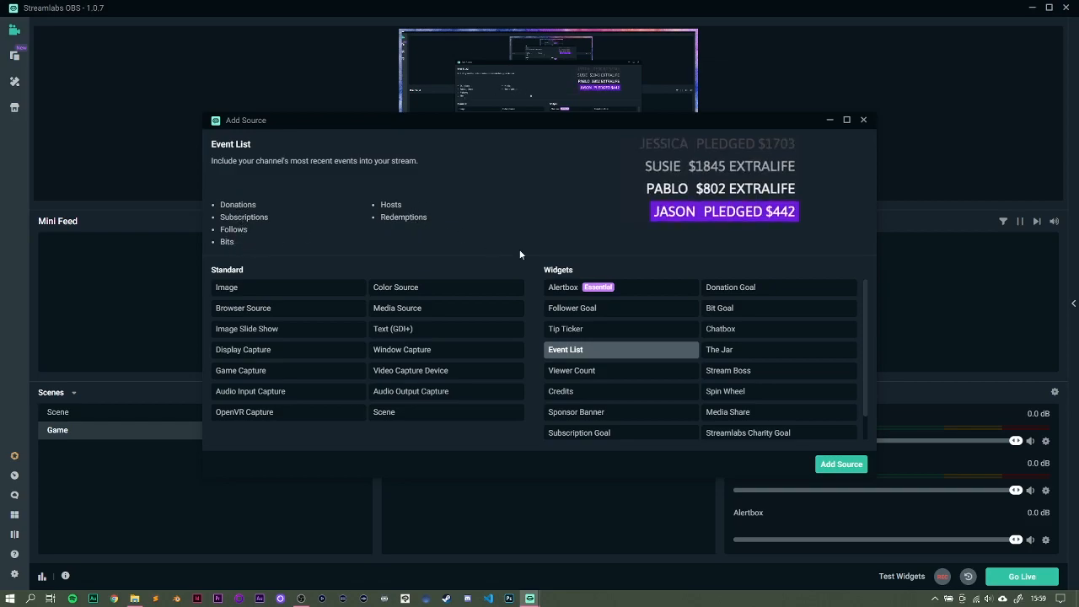
left_click(746, 349)
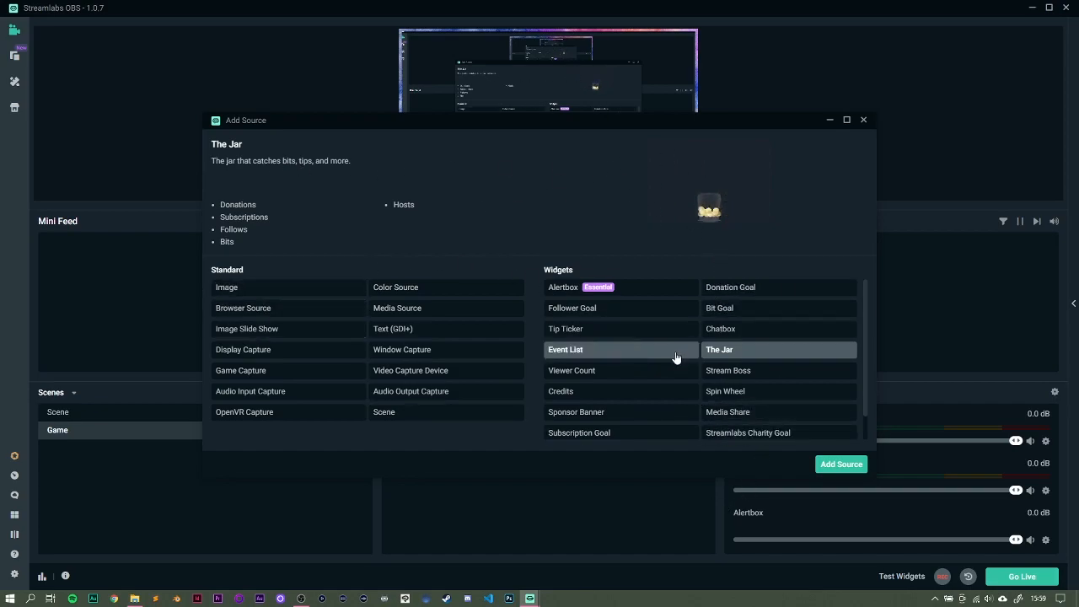
scroll(675, 356, "down", 1)
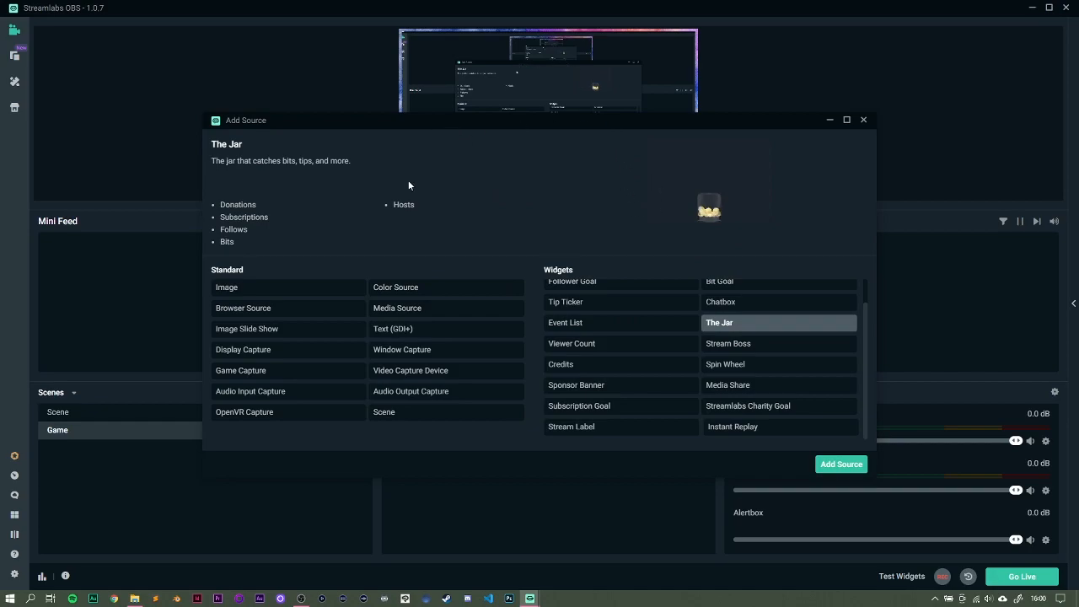
left_click(862, 121)
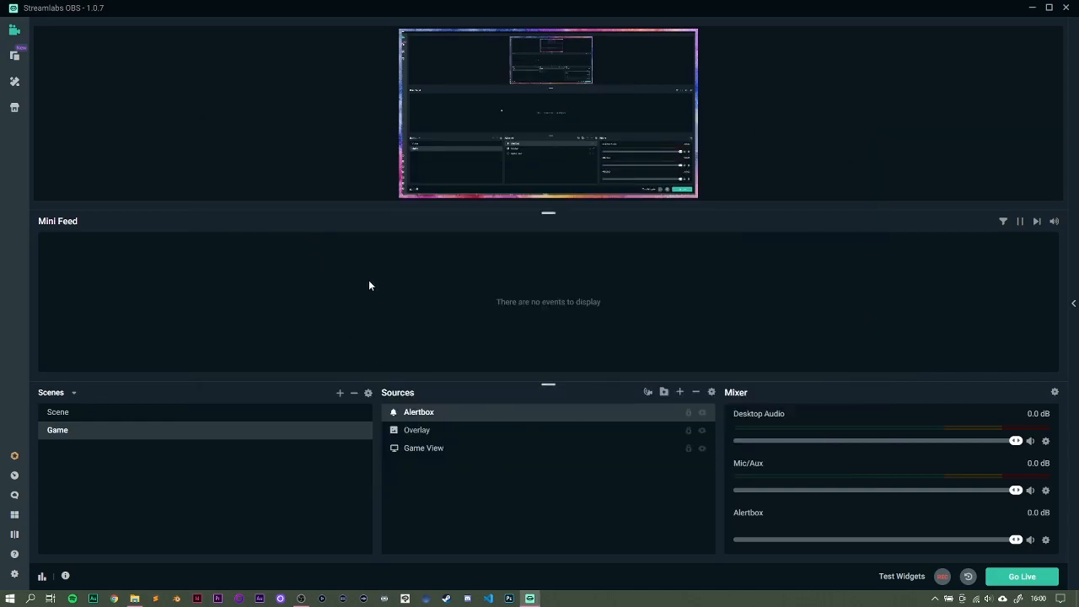